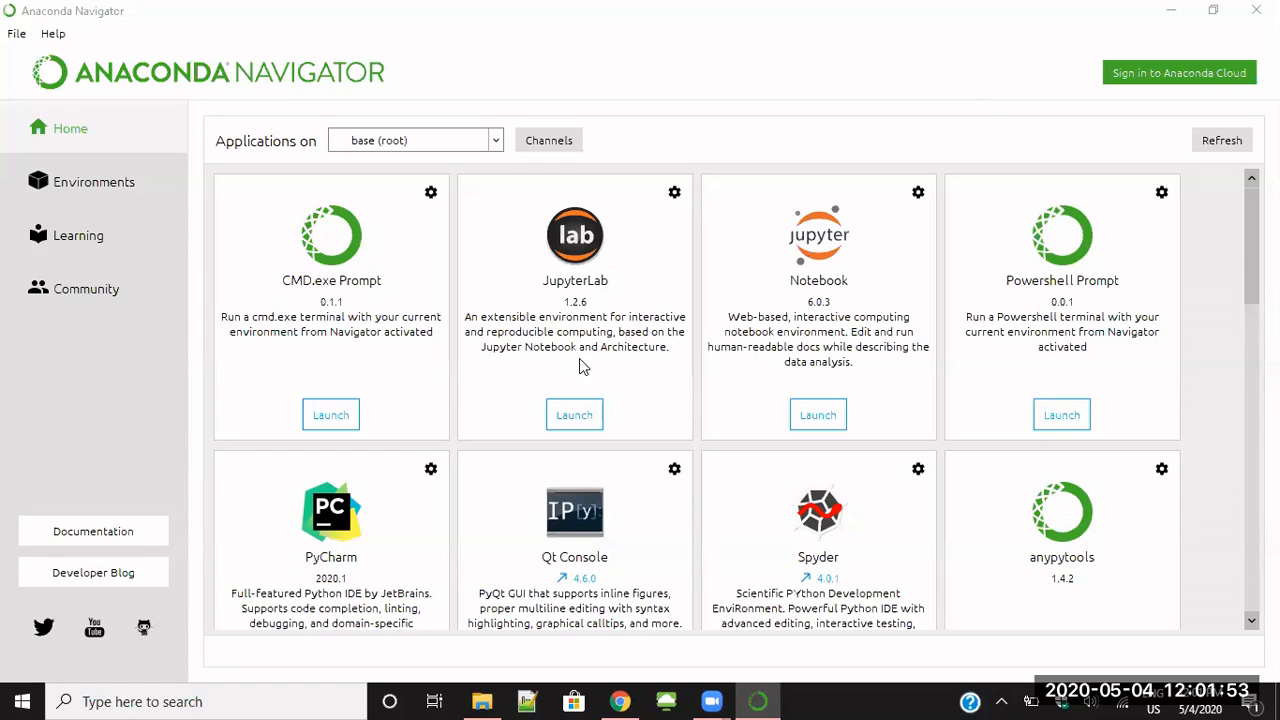
- Switch to Chrome and search Google for "anaconda python"
click(617, 701)
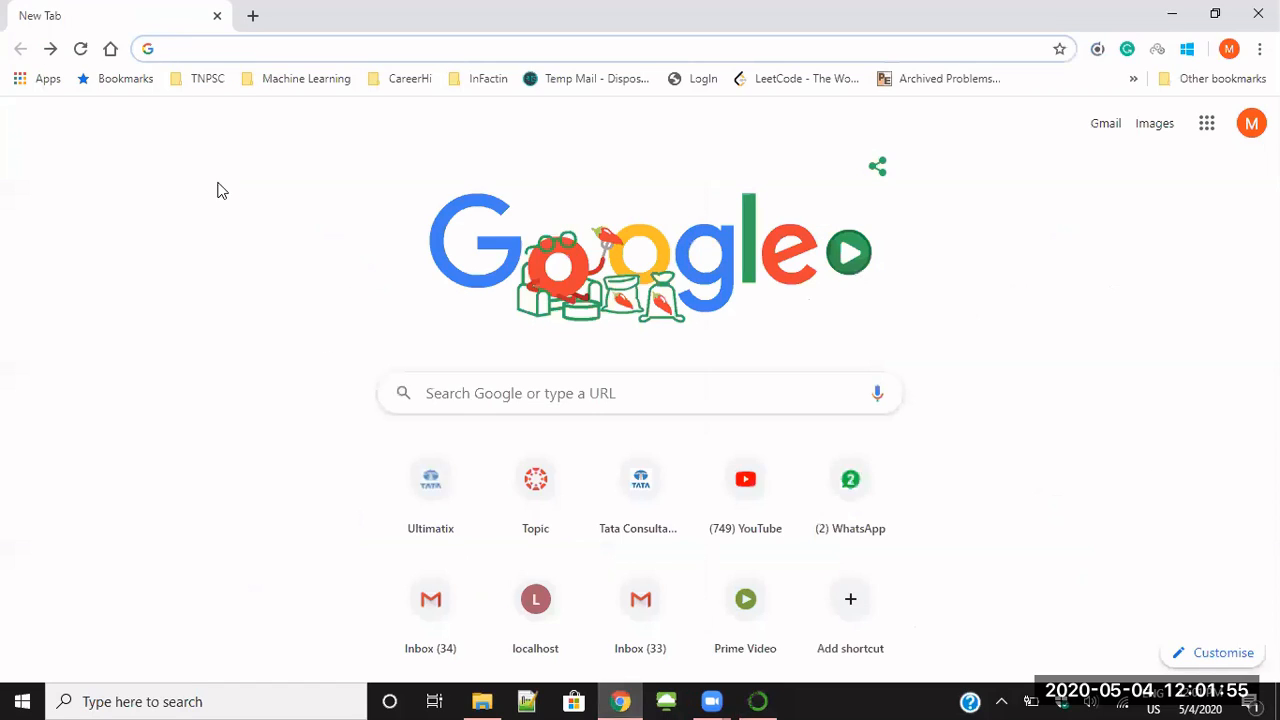
text(ana)
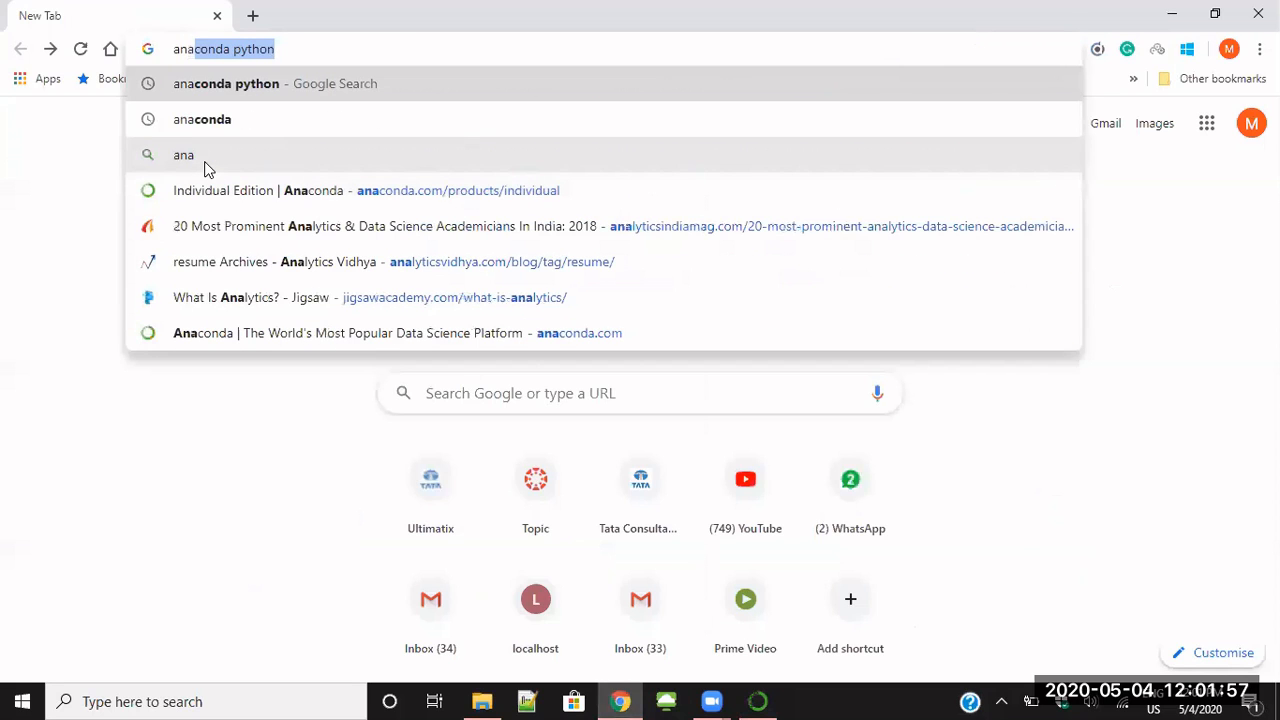
key(Right)
key(Return)
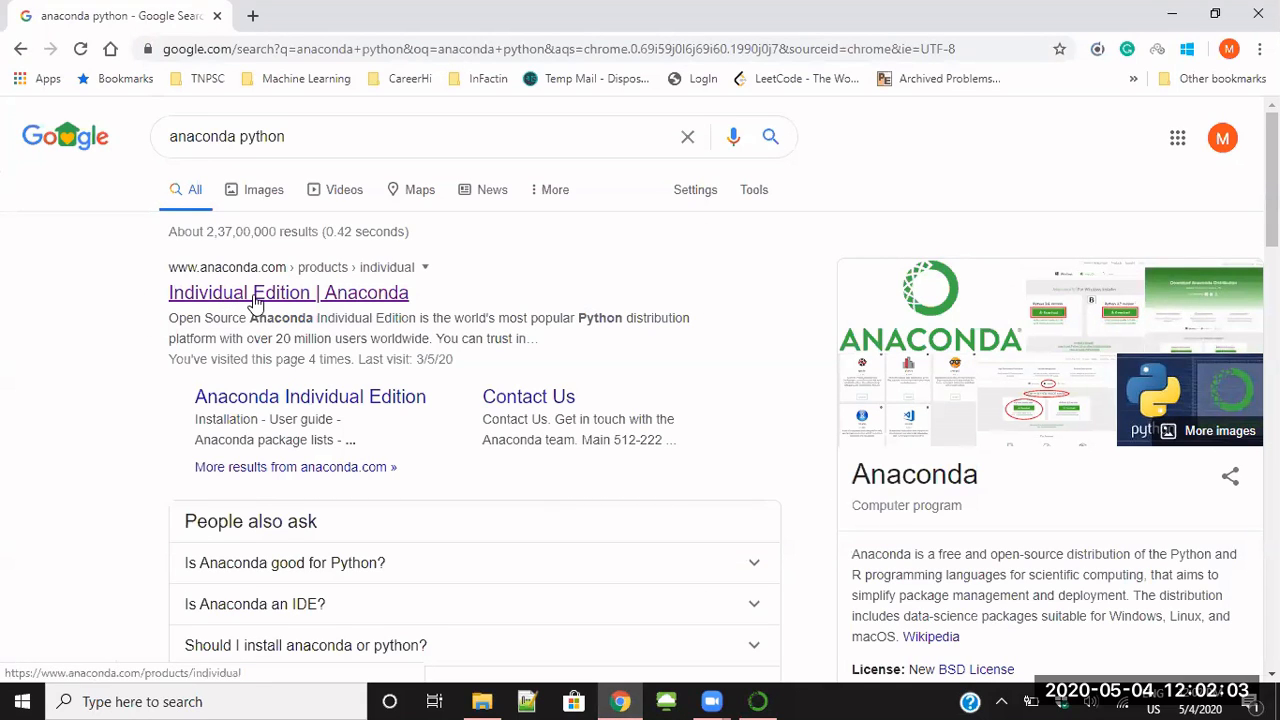
- Open the Individual Edition | Anaconda result in a separate tab and find the Anaconda Installers section on that page
right_click(254, 298)
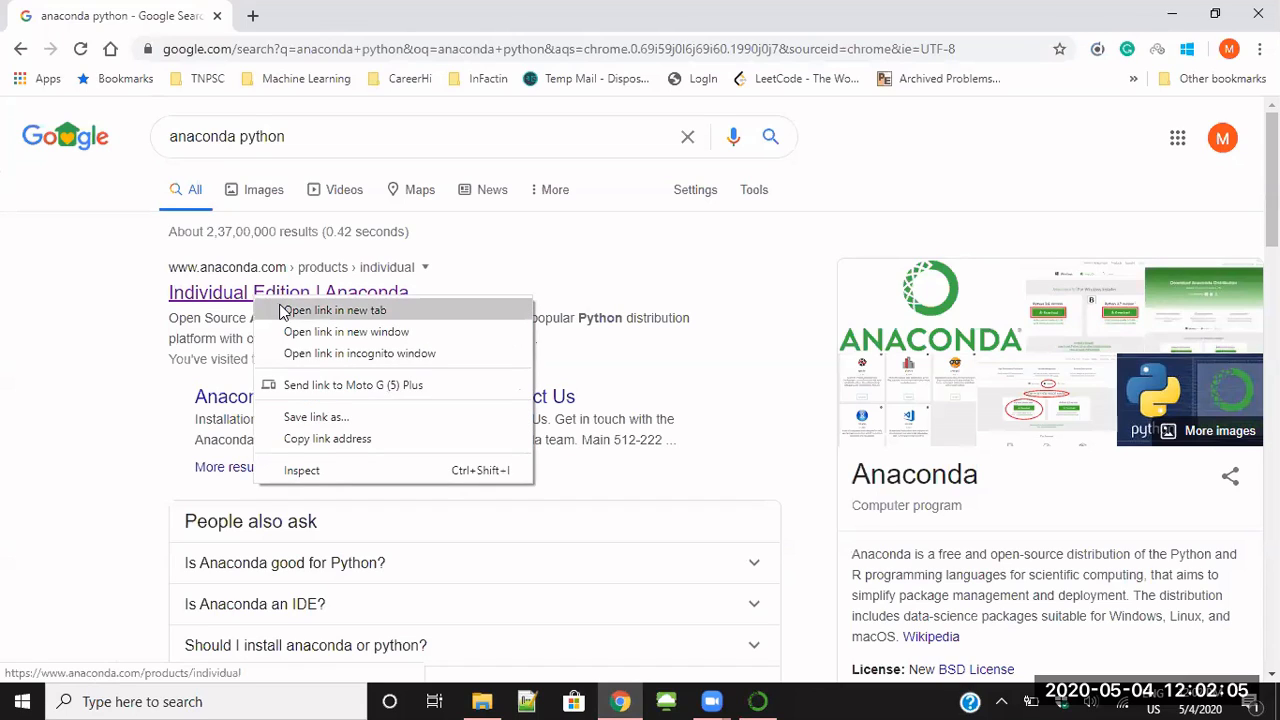
click(283, 312)
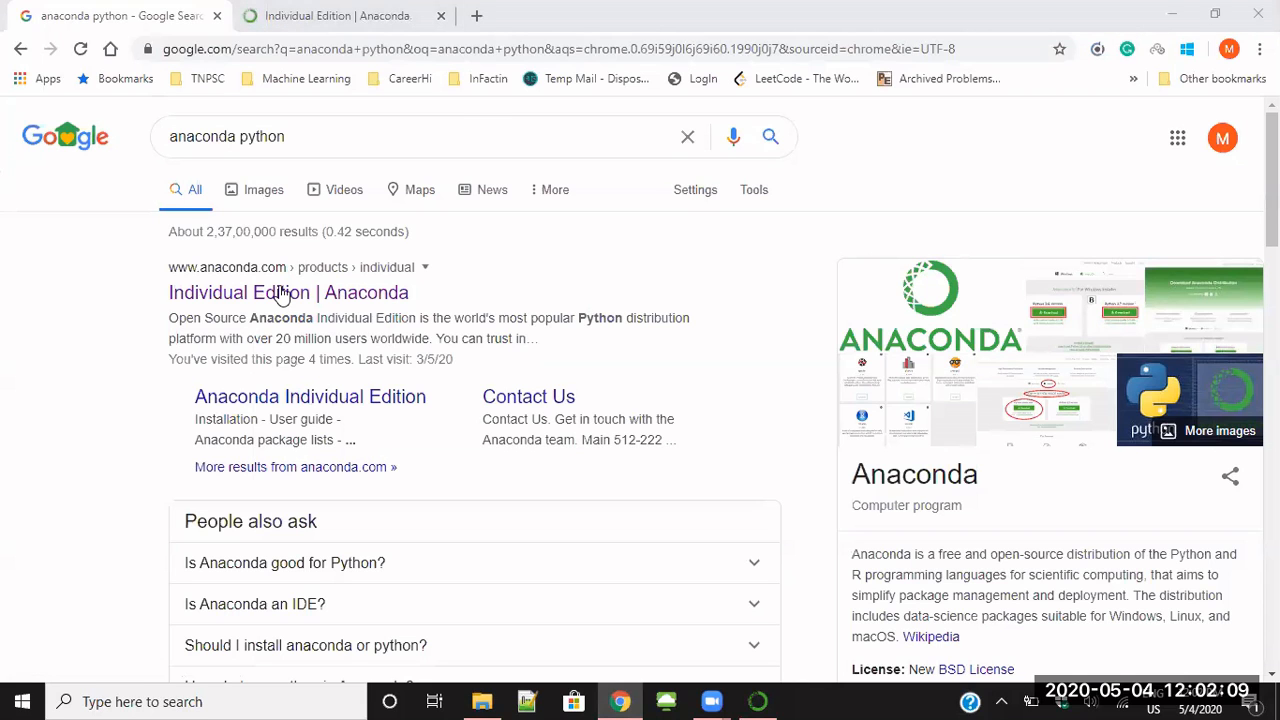
key(ctrl+Tab)
scroll(283, 295, down, 10)
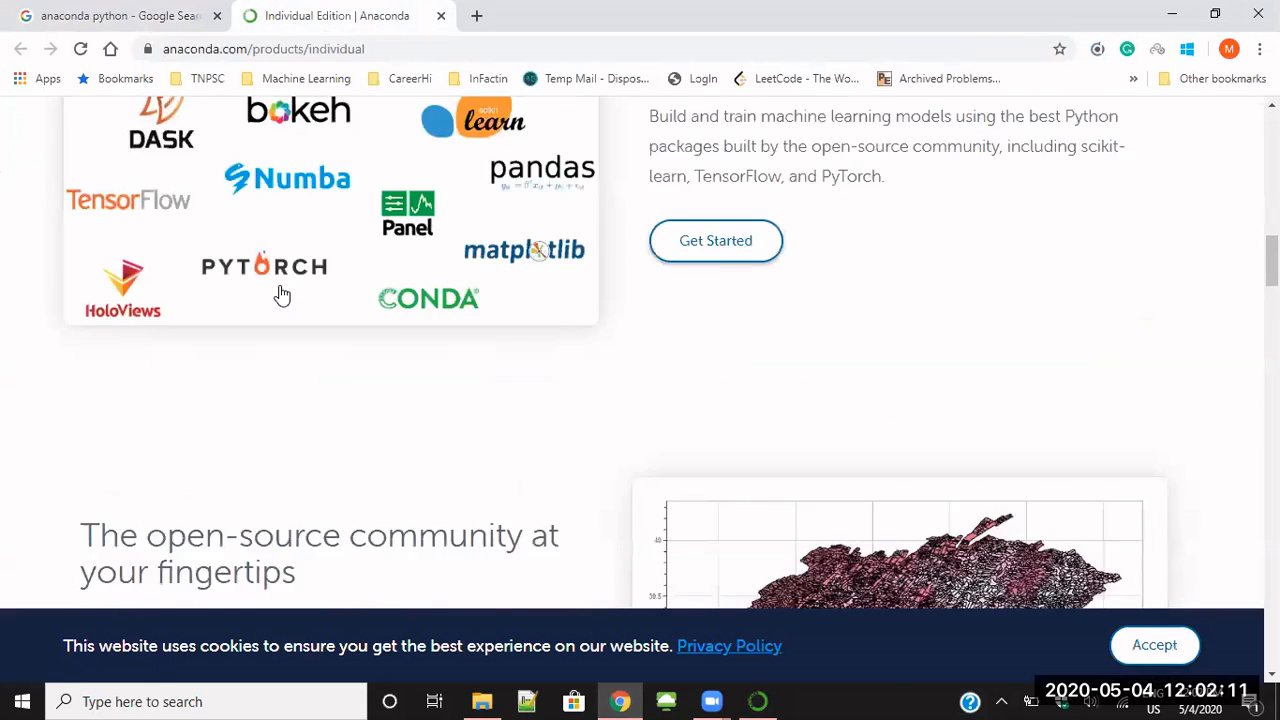
scroll(283, 295, down, 15)
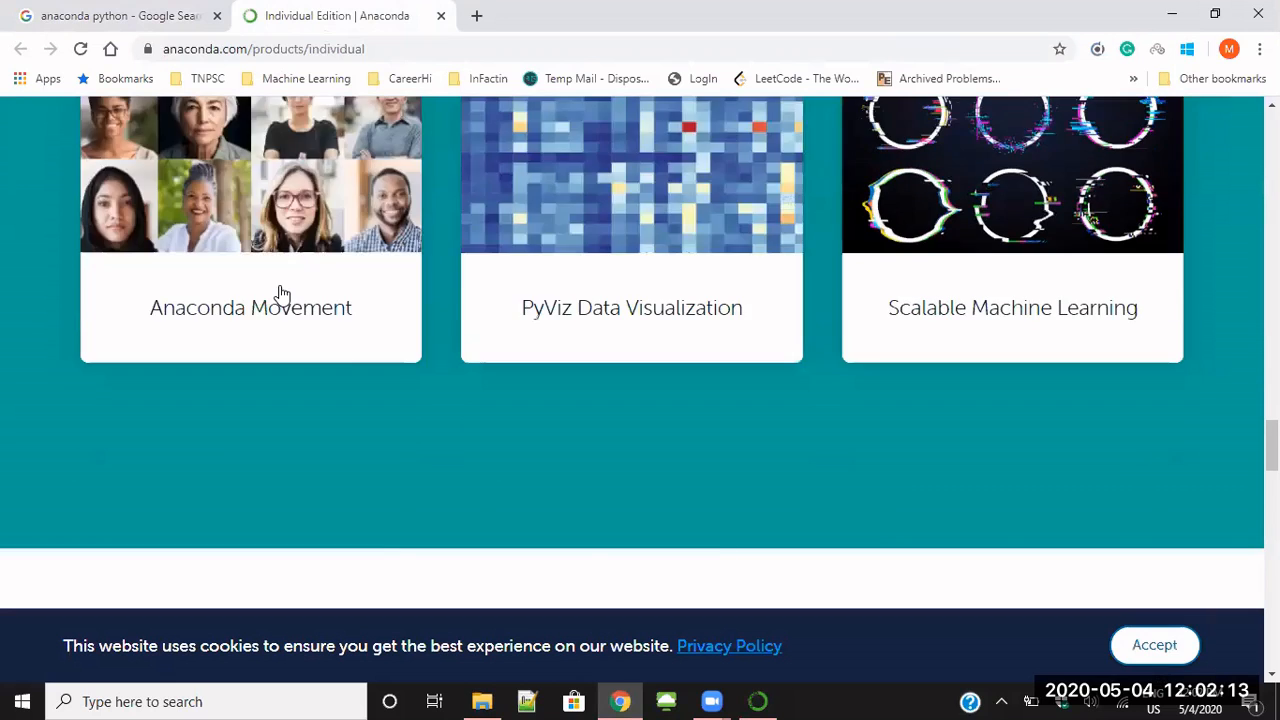
scroll(281, 293, down, 10)
scroll(283, 295, down, 5)
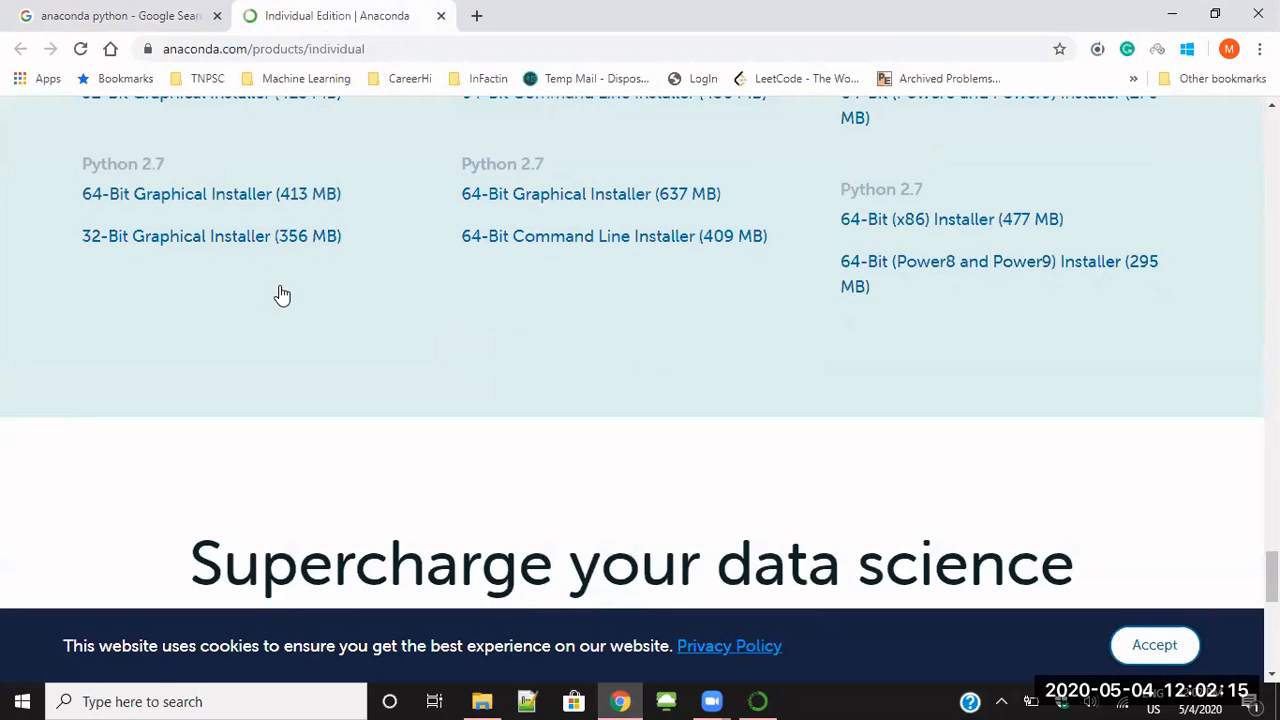
scroll(283, 295, up, 3)
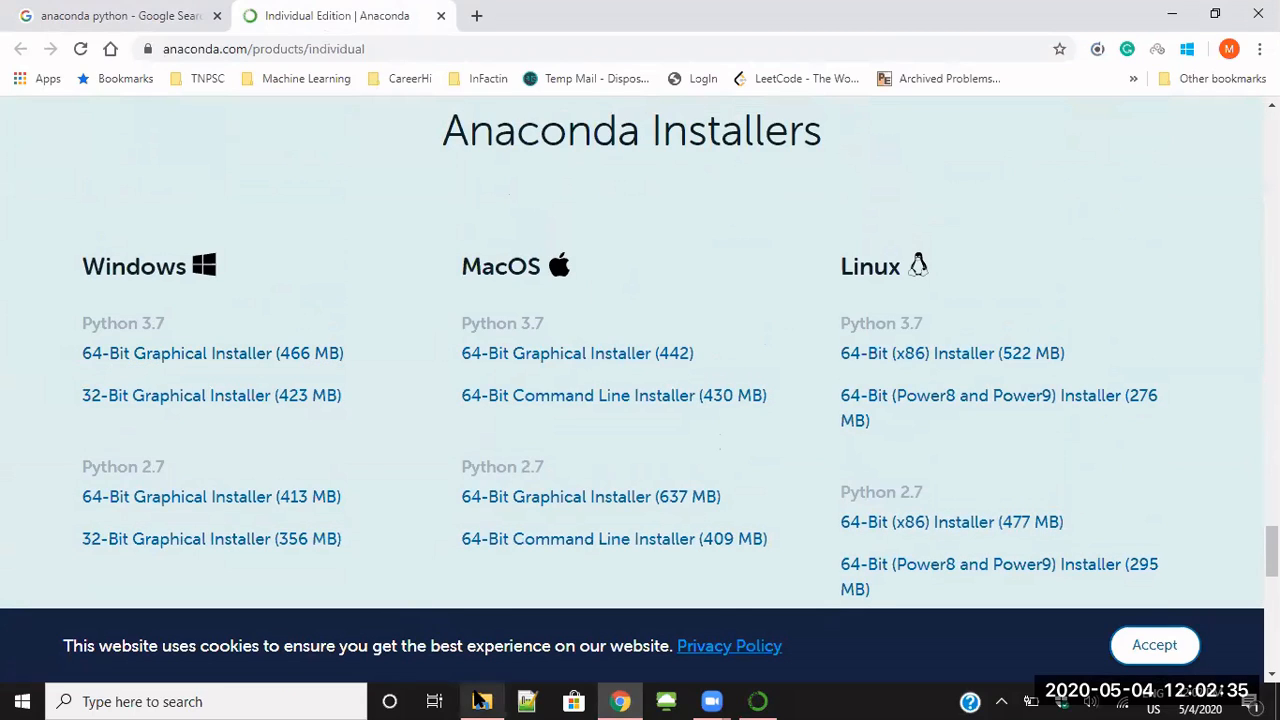
- Switch to File Explorer, run the Anaconda3-2020.02 Windows x86_64 installer, and proceed to the installation type selection
click(482, 703)
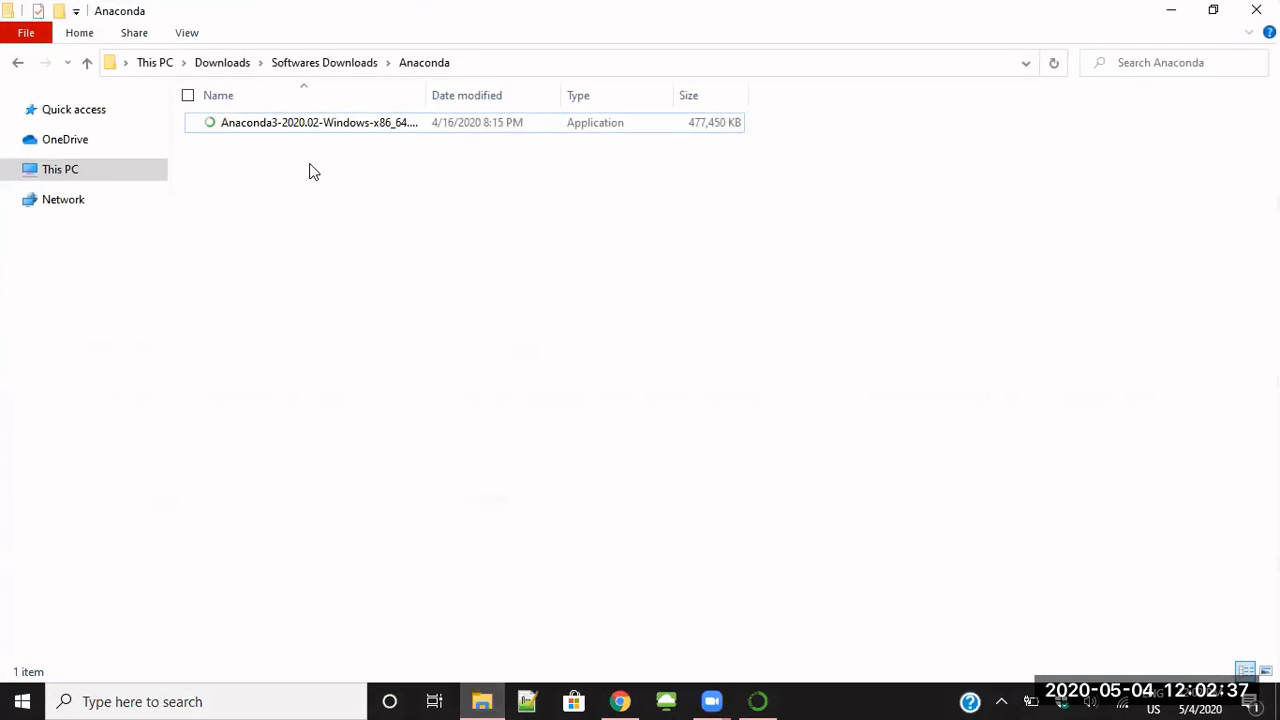
click(291, 123)
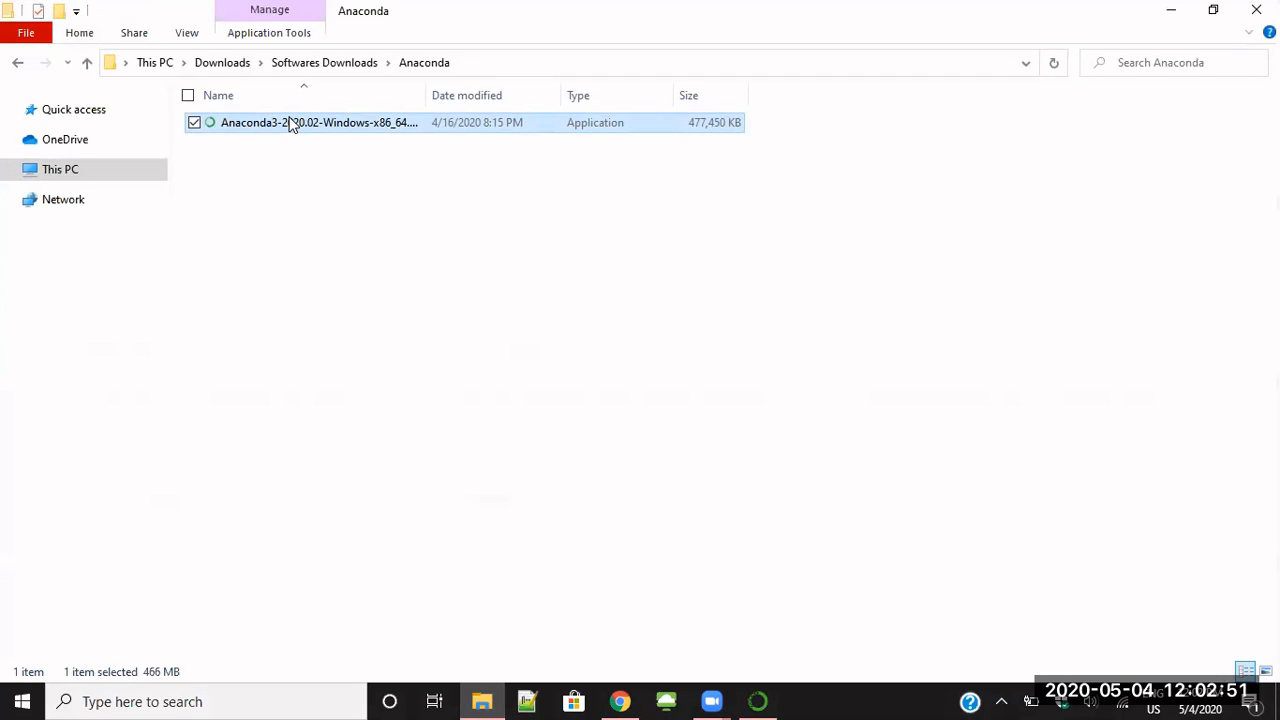
double_click(290, 122)
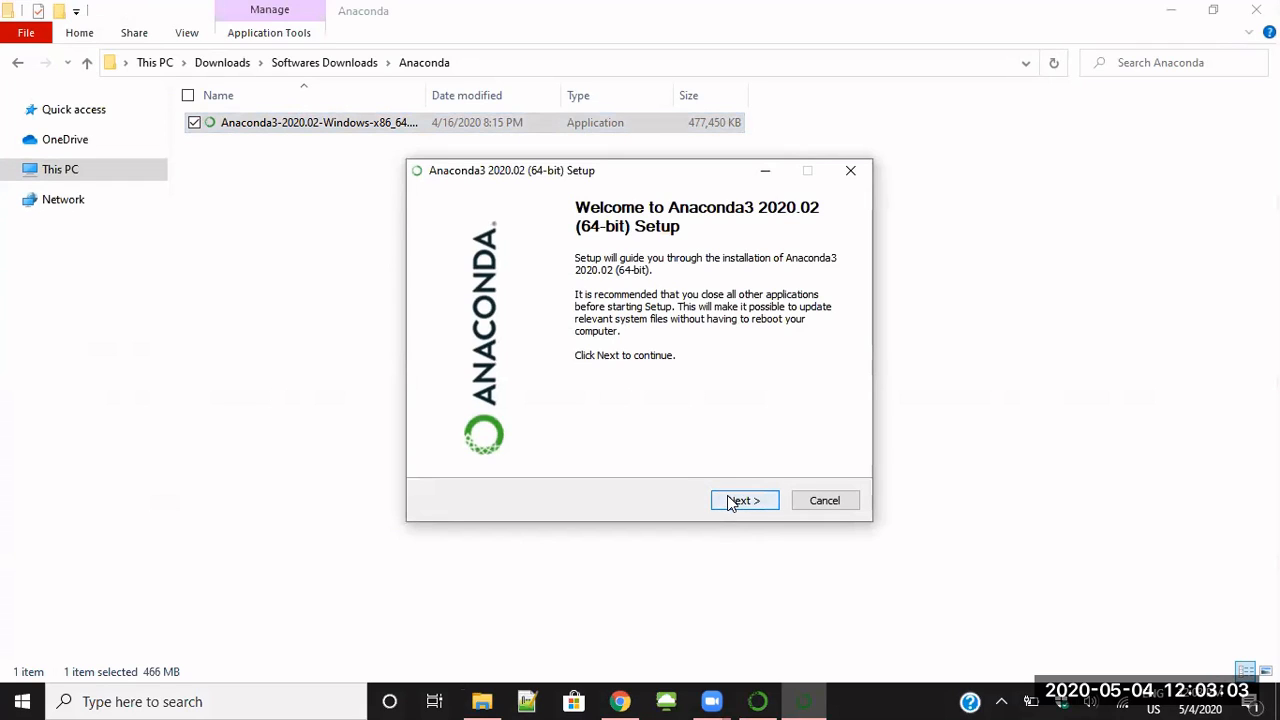
click(729, 503)
click(755, 502)
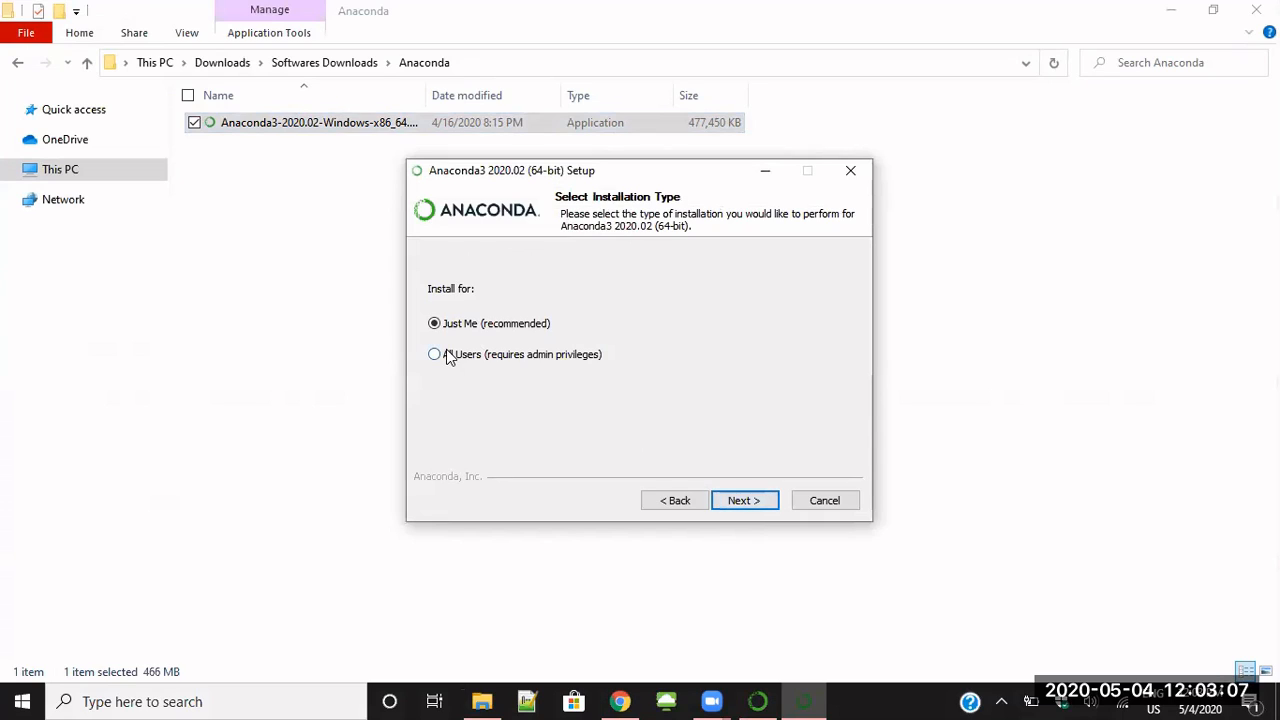
- Set the installation type to All Users and allow the installer to make changes to the device
click(436, 356)
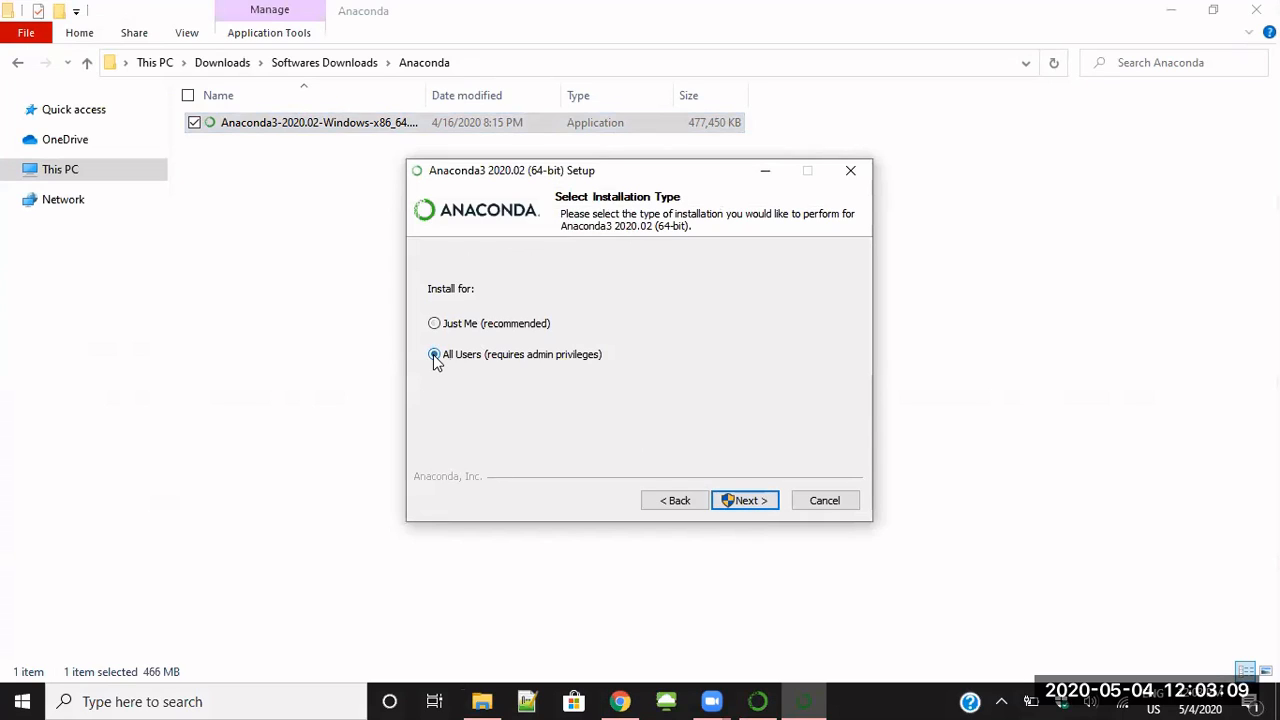
click(749, 504)
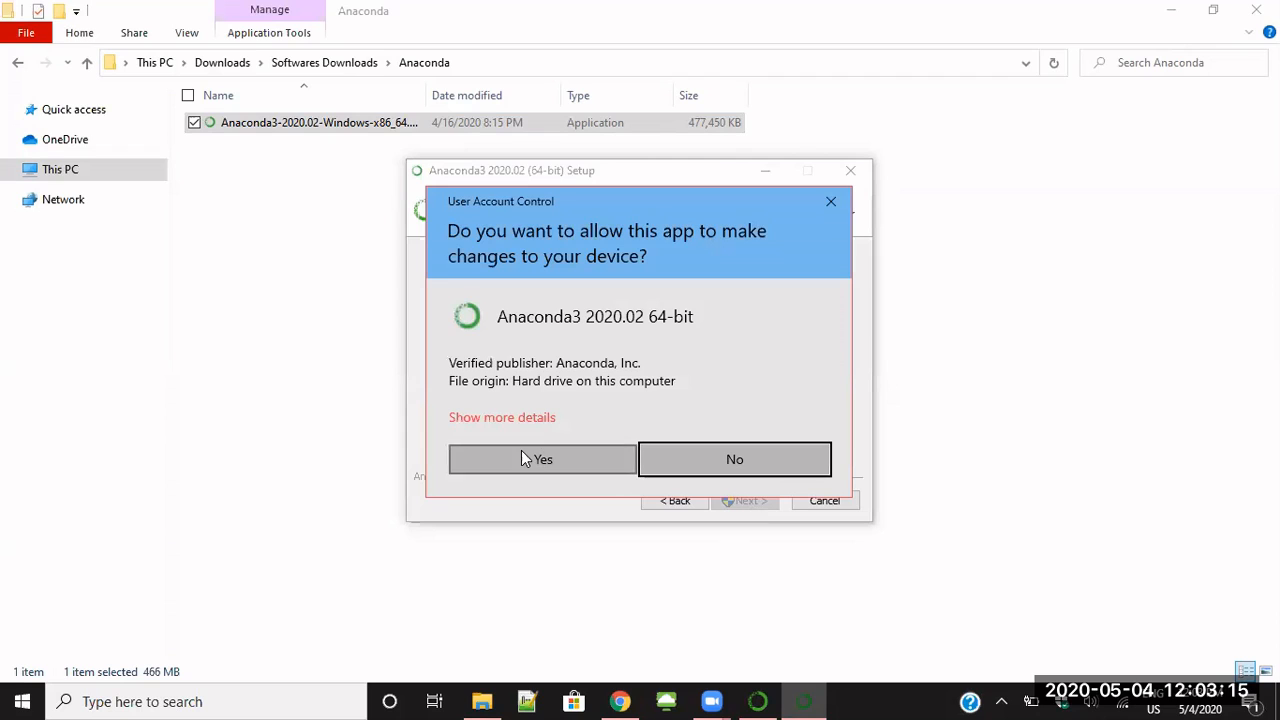
click(521, 452)
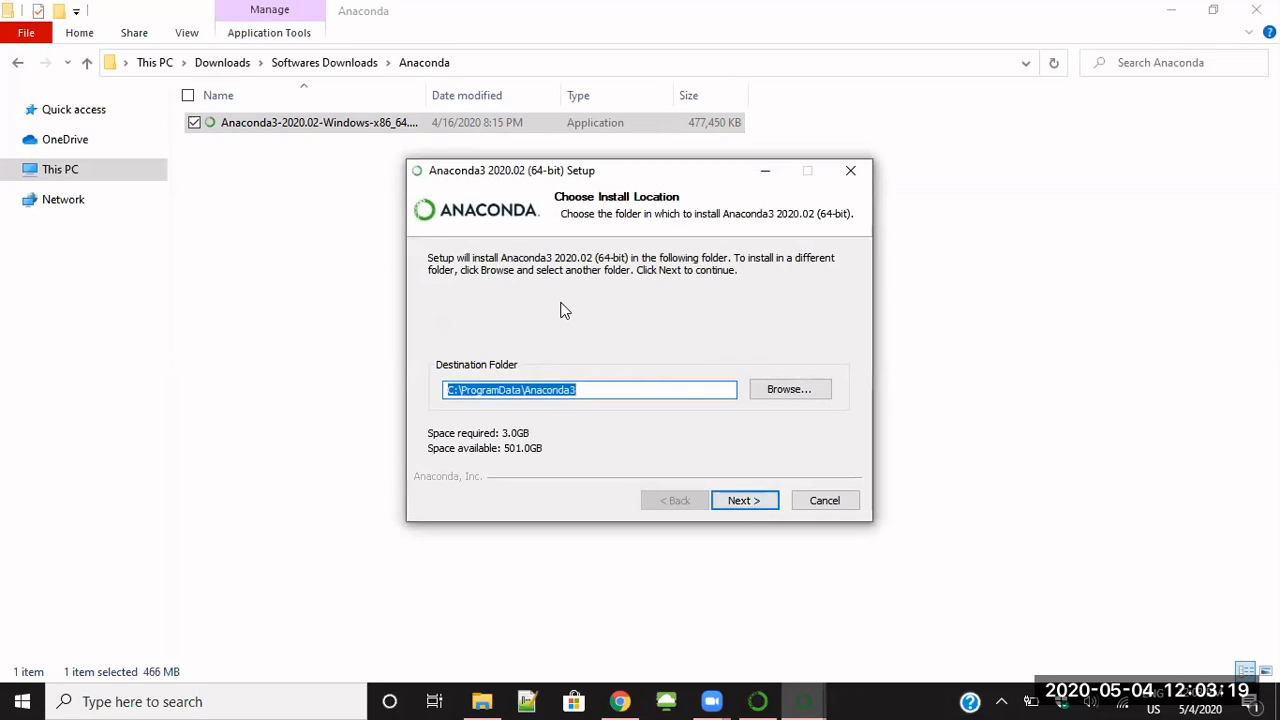
- Set the destination folder to the Anaconda folder on the Desktop and continue to the advanced installation options
click(597, 390)
click(776, 389)
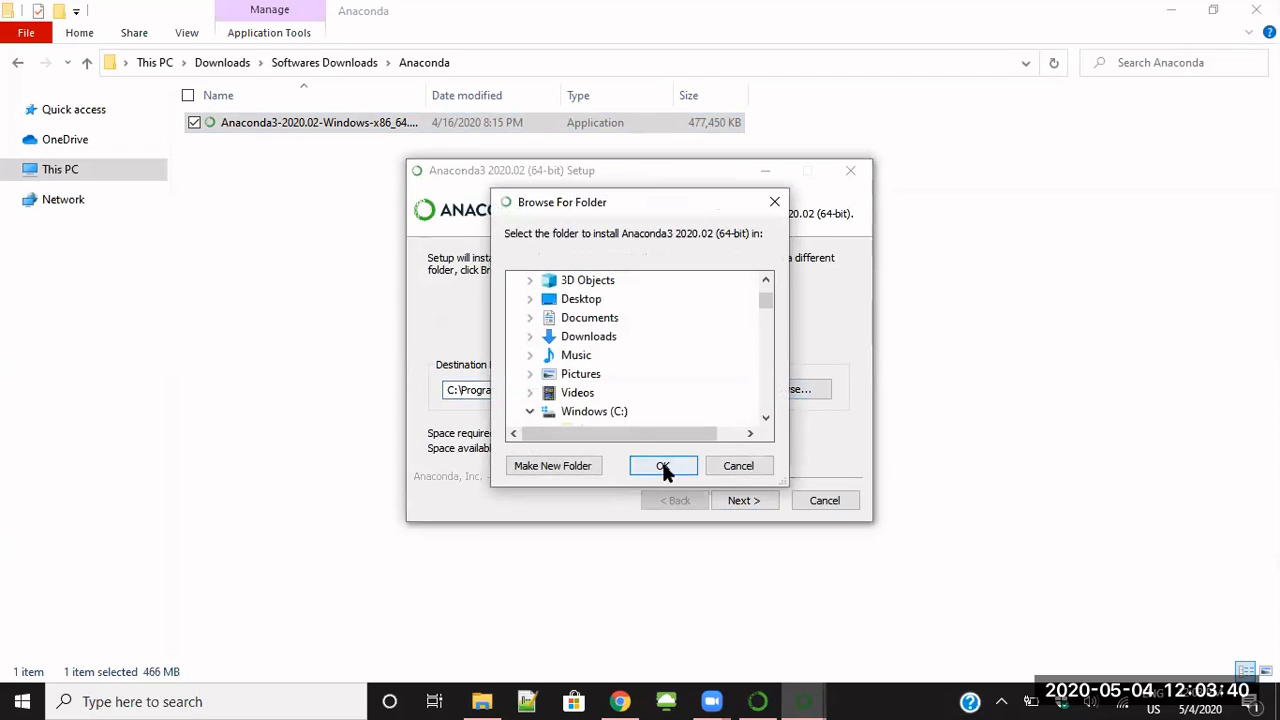
click(532, 298)
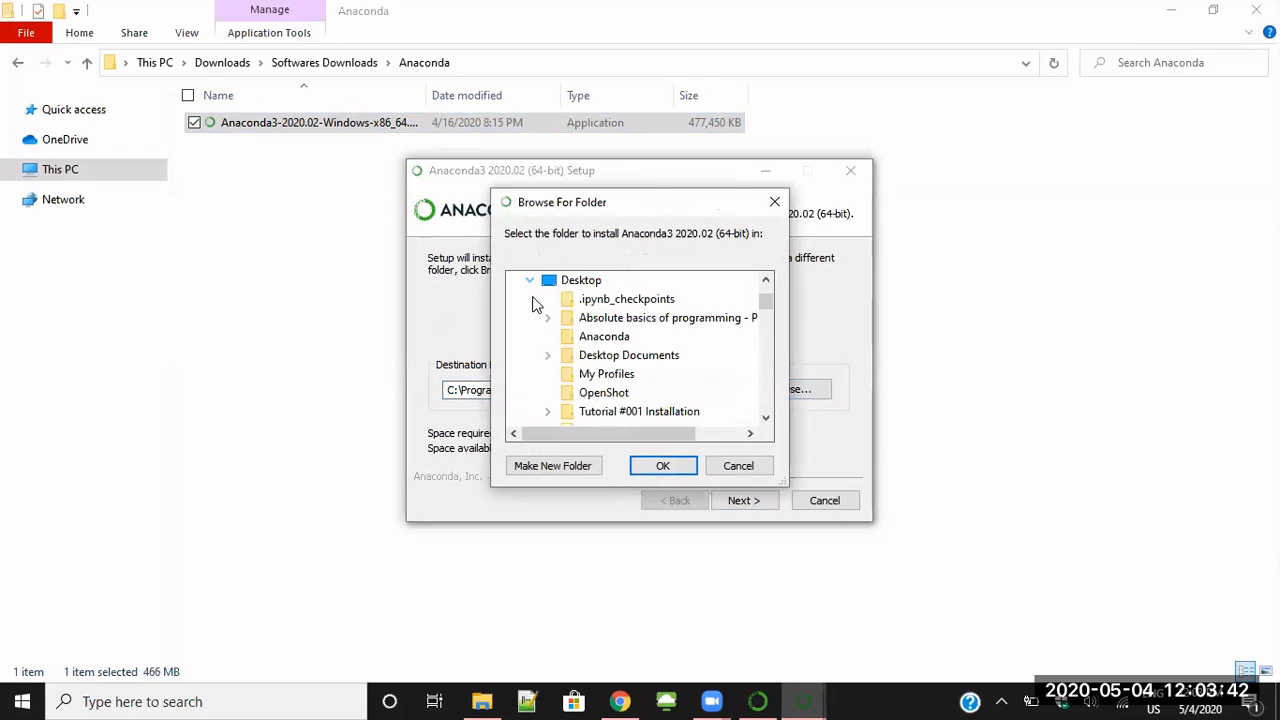
click(620, 342)
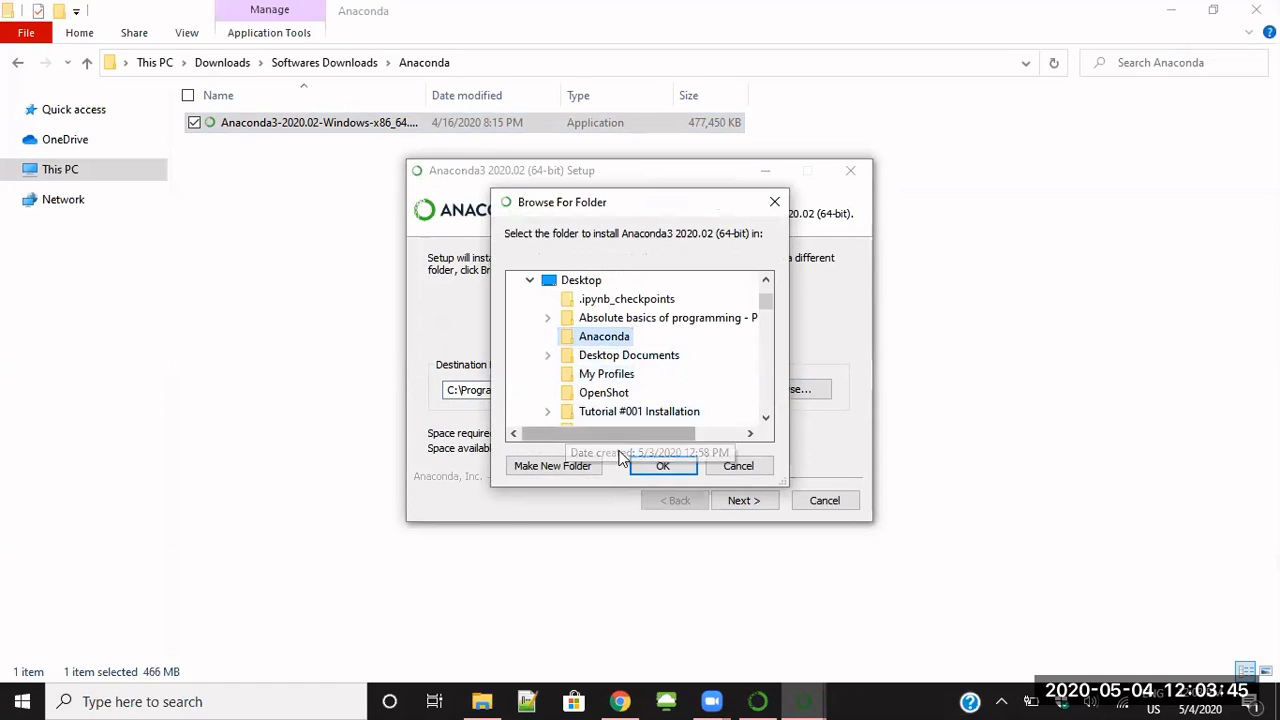
click(640, 467)
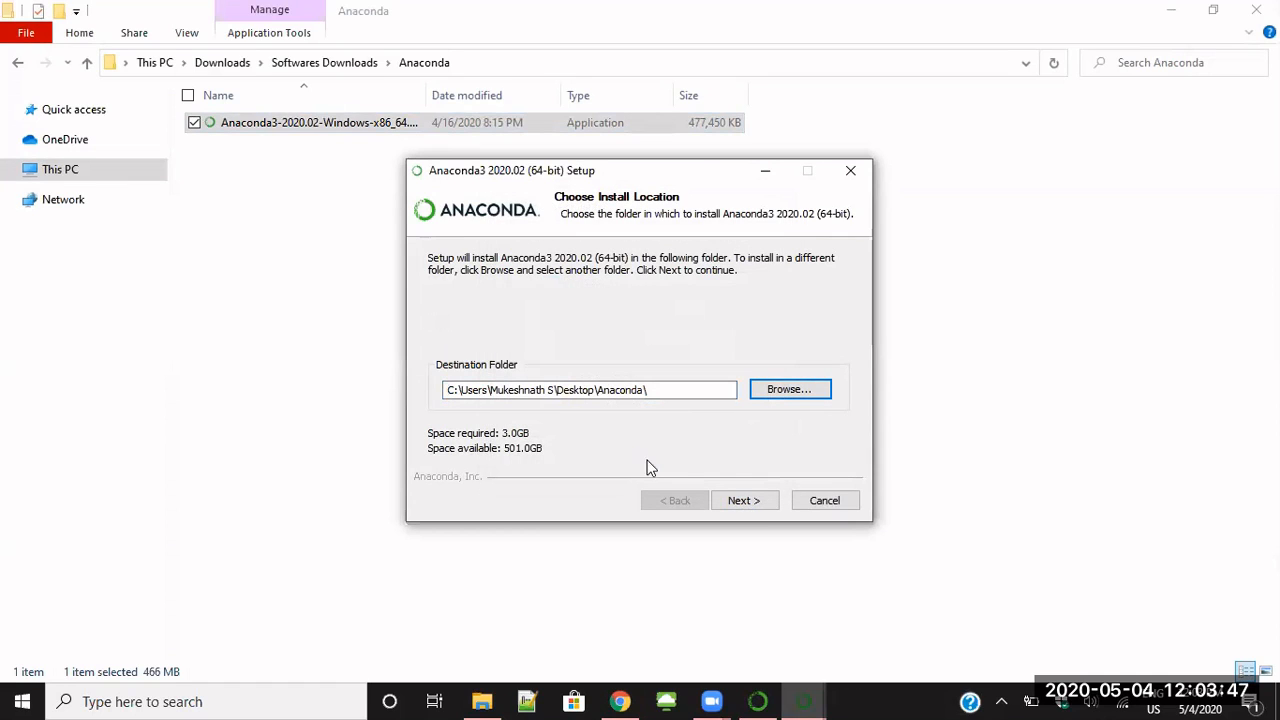
click(740, 500)
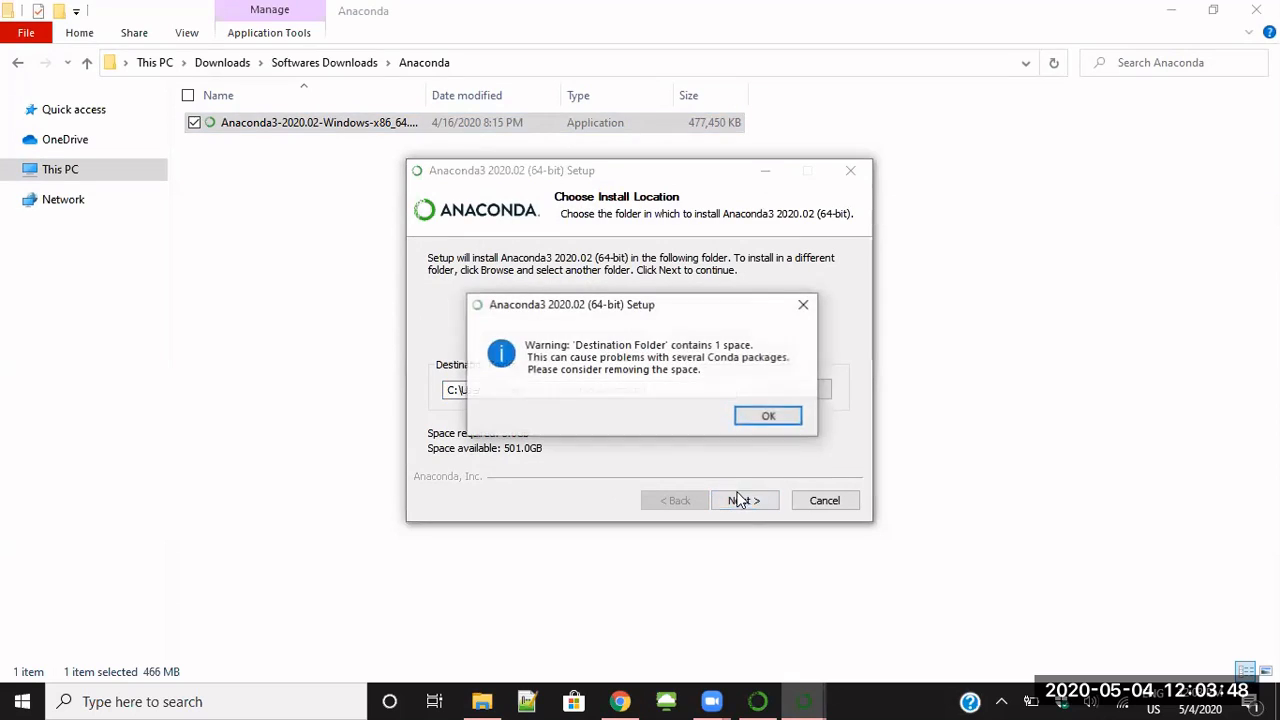
click(766, 416)
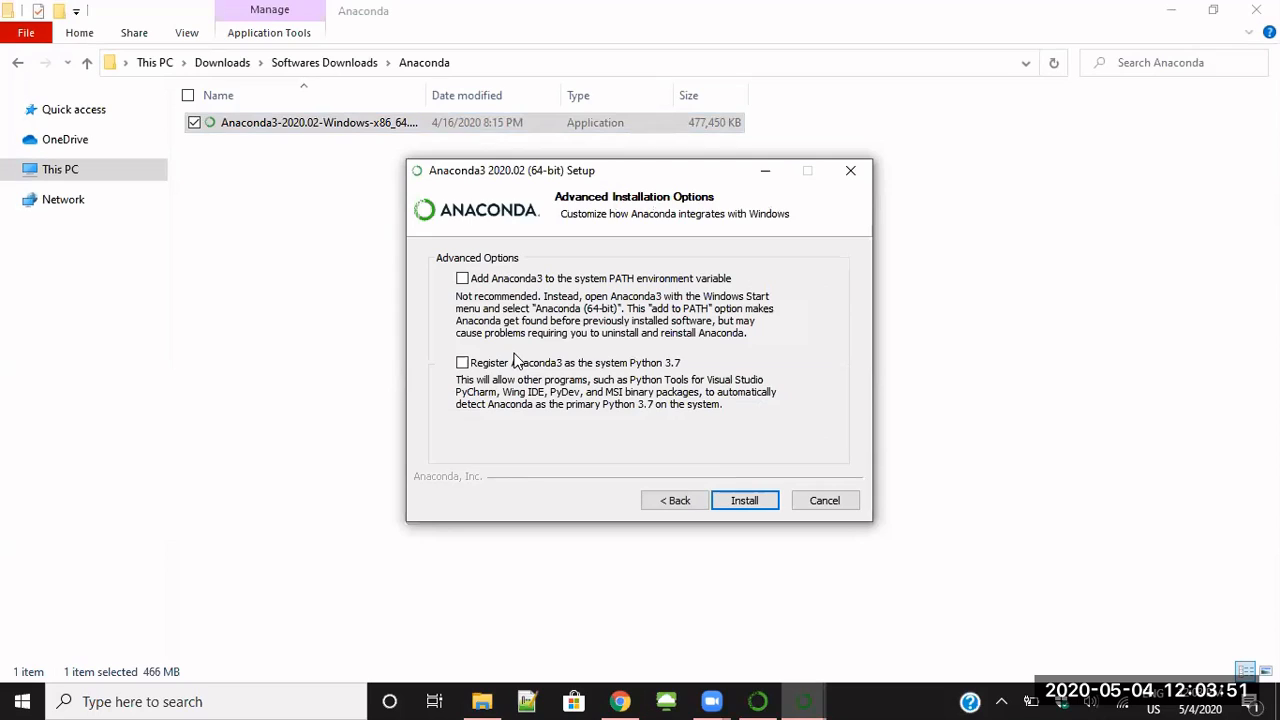
- Enable registering Anaconda3 as the system Python 3.7, then quit the setup without installing
click(464, 365)
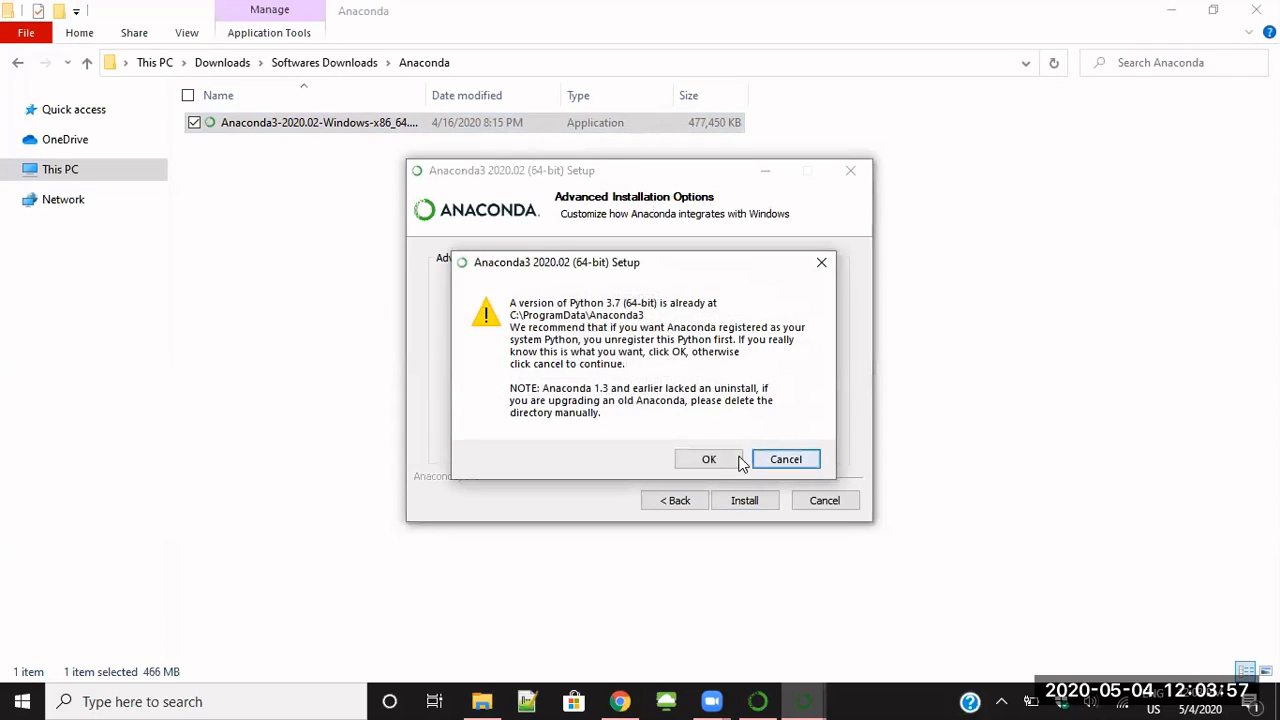
click(731, 466)
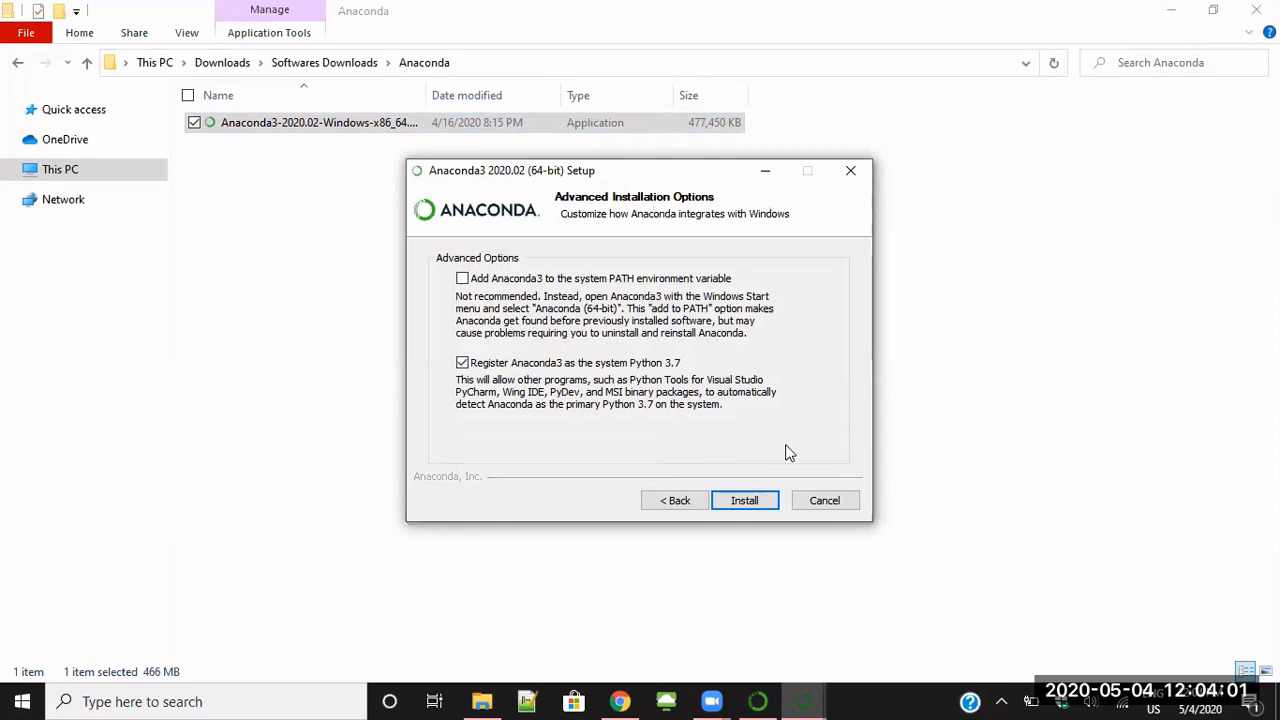
click(827, 503)
click(686, 418)
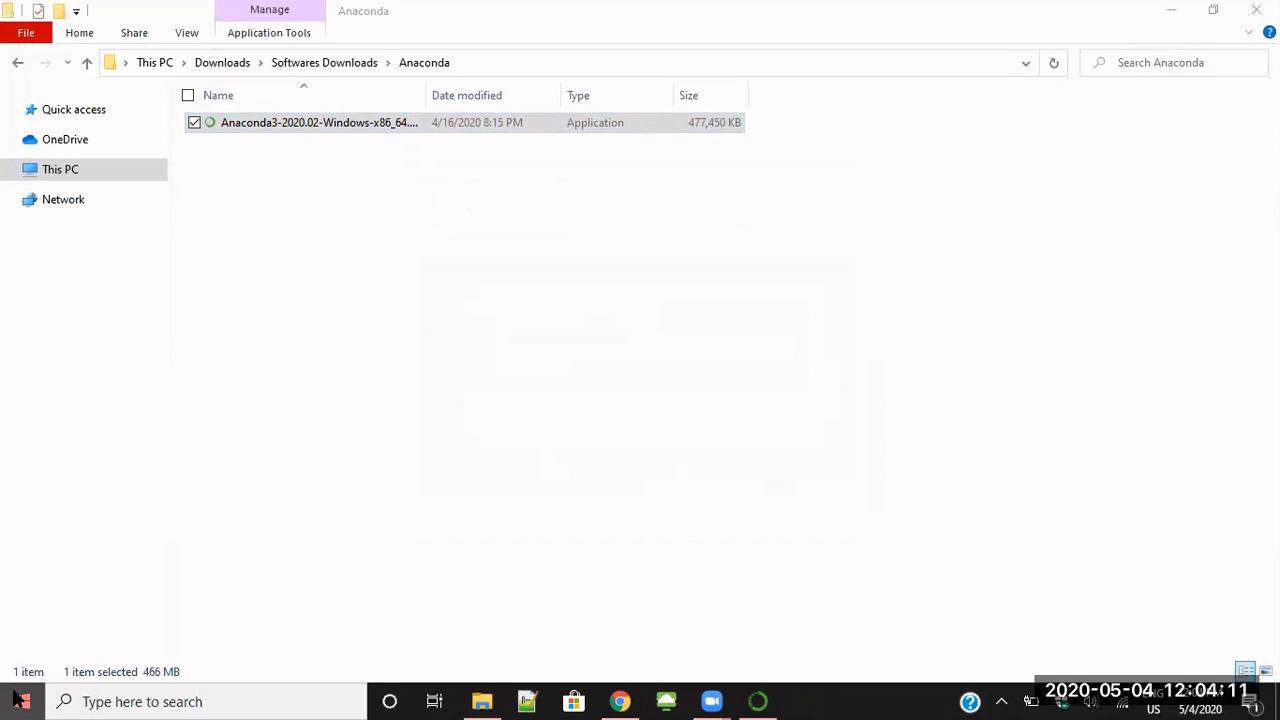
- Open Anaconda Navigator from the Anaconda3 (64-bit) program group and launch Jupyter Notebook
click(18, 698)
click(150, 612)
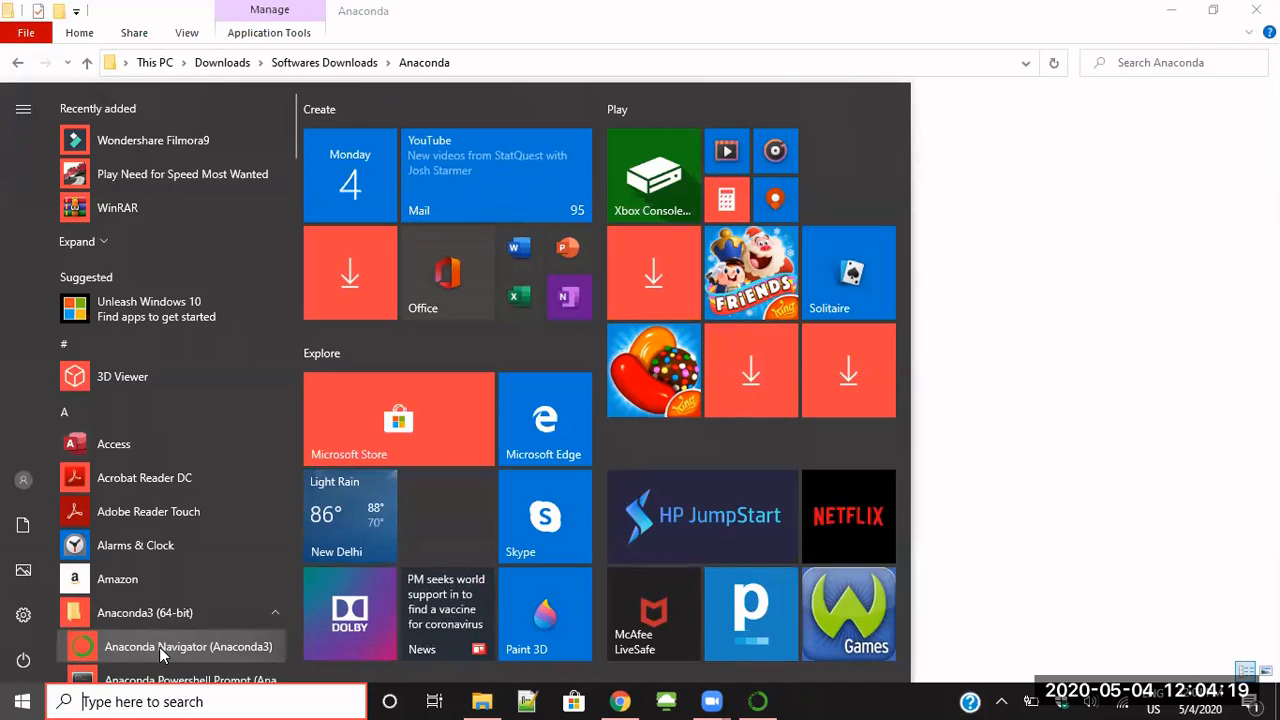
click(163, 652)
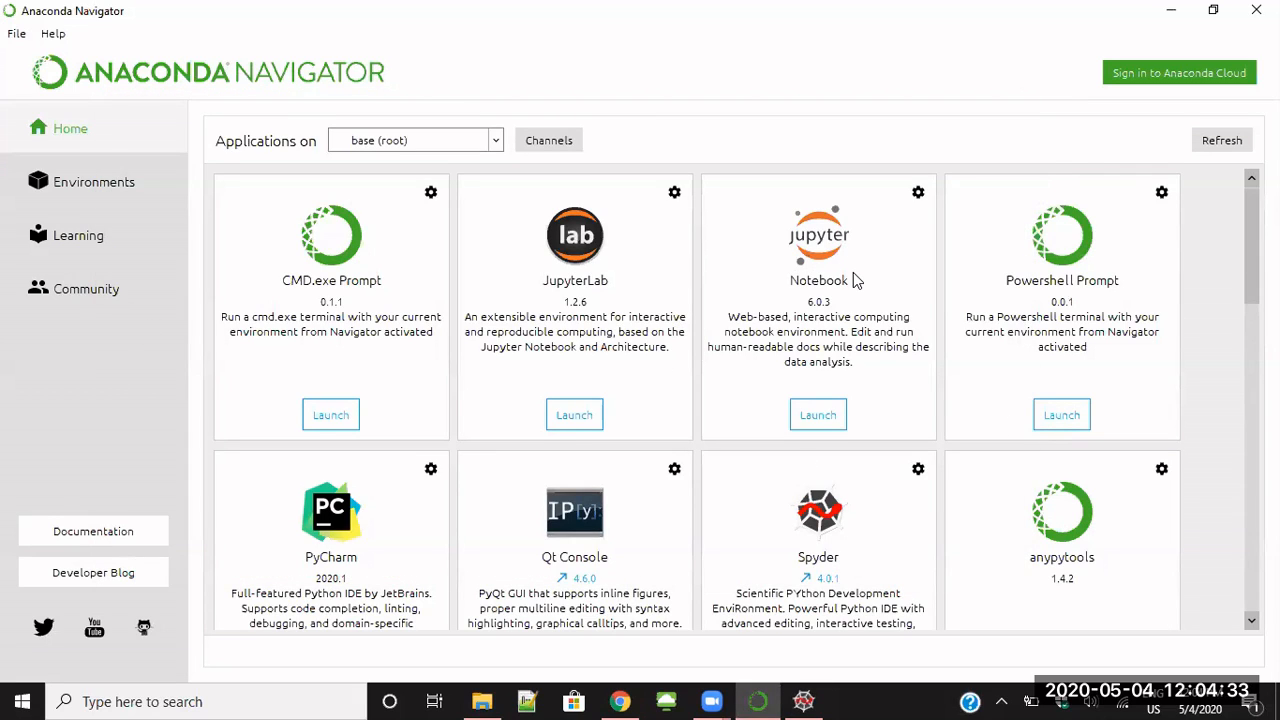
click(805, 414)
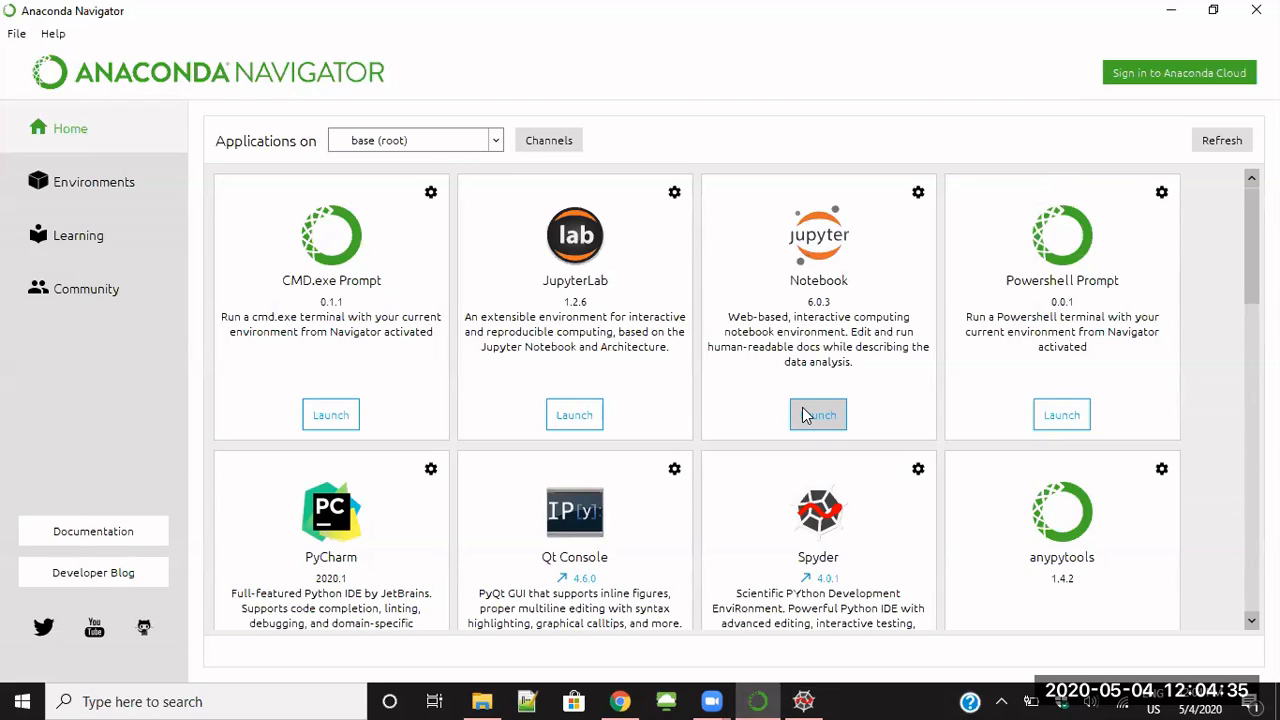
click(818, 414)
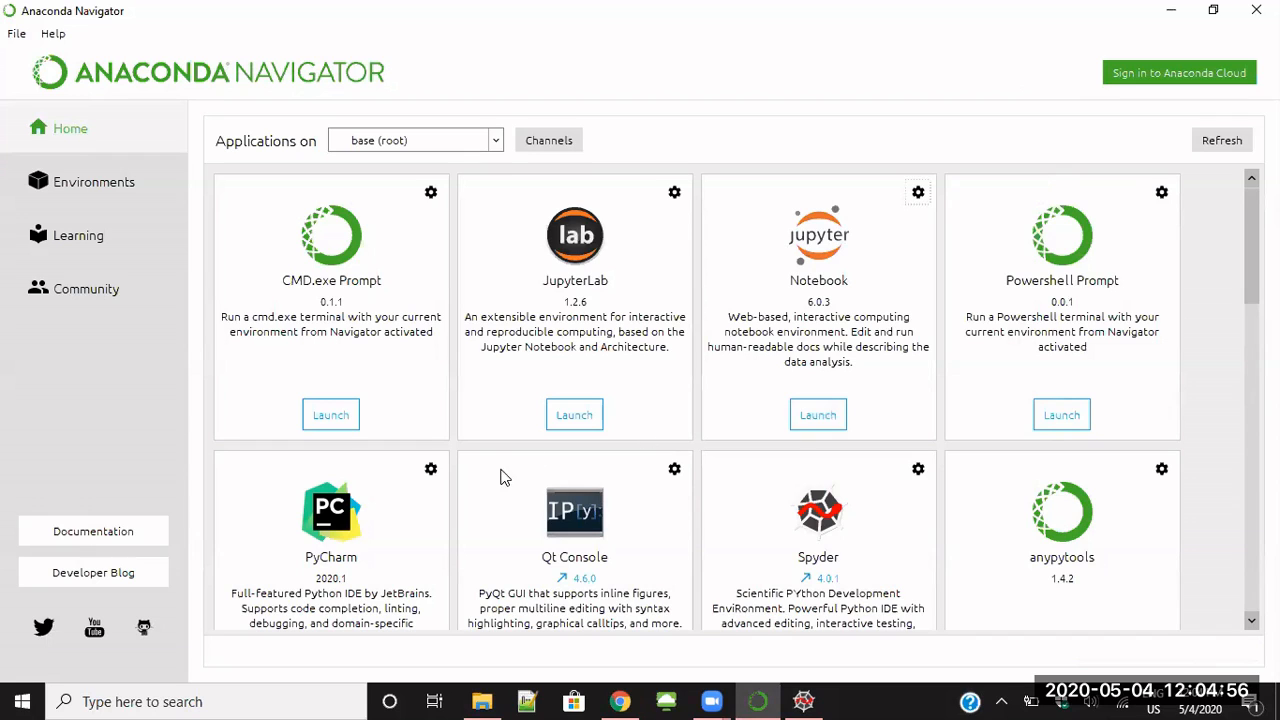
- In Chrome, open the Desktop folder in the Jupyter file browser and create a new folder there
click(620, 701)
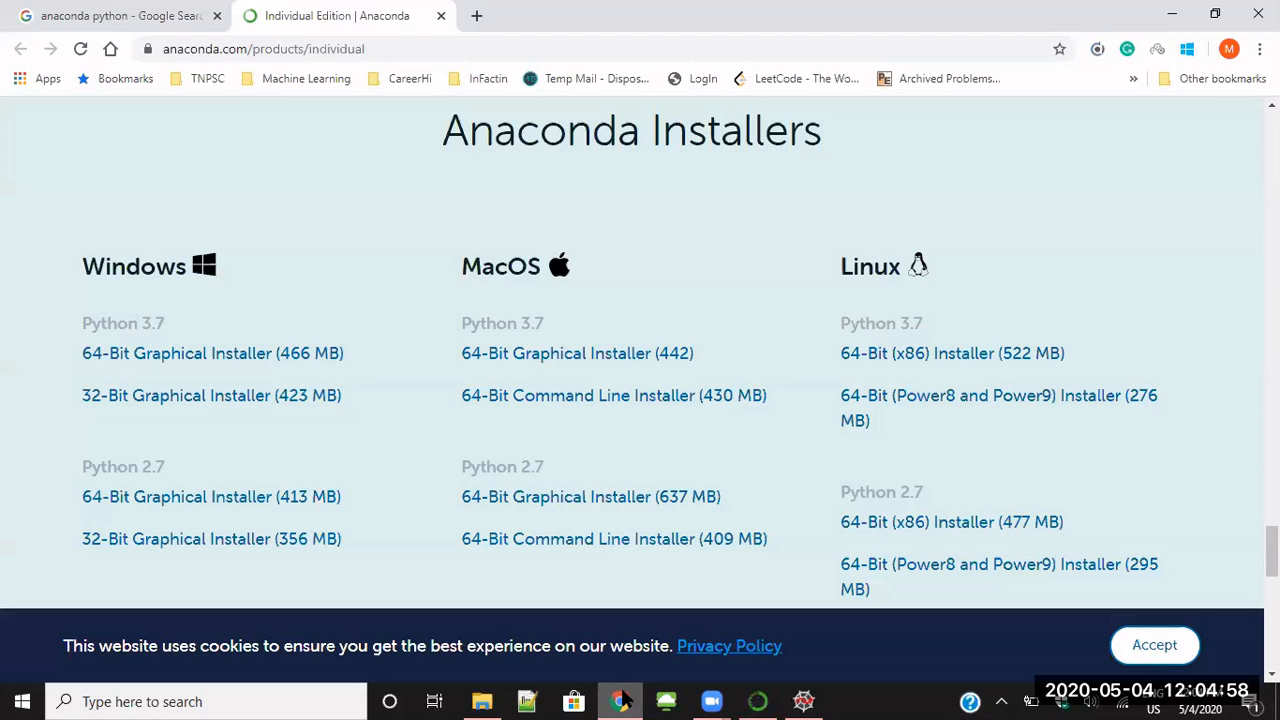
key(ctrl+t)
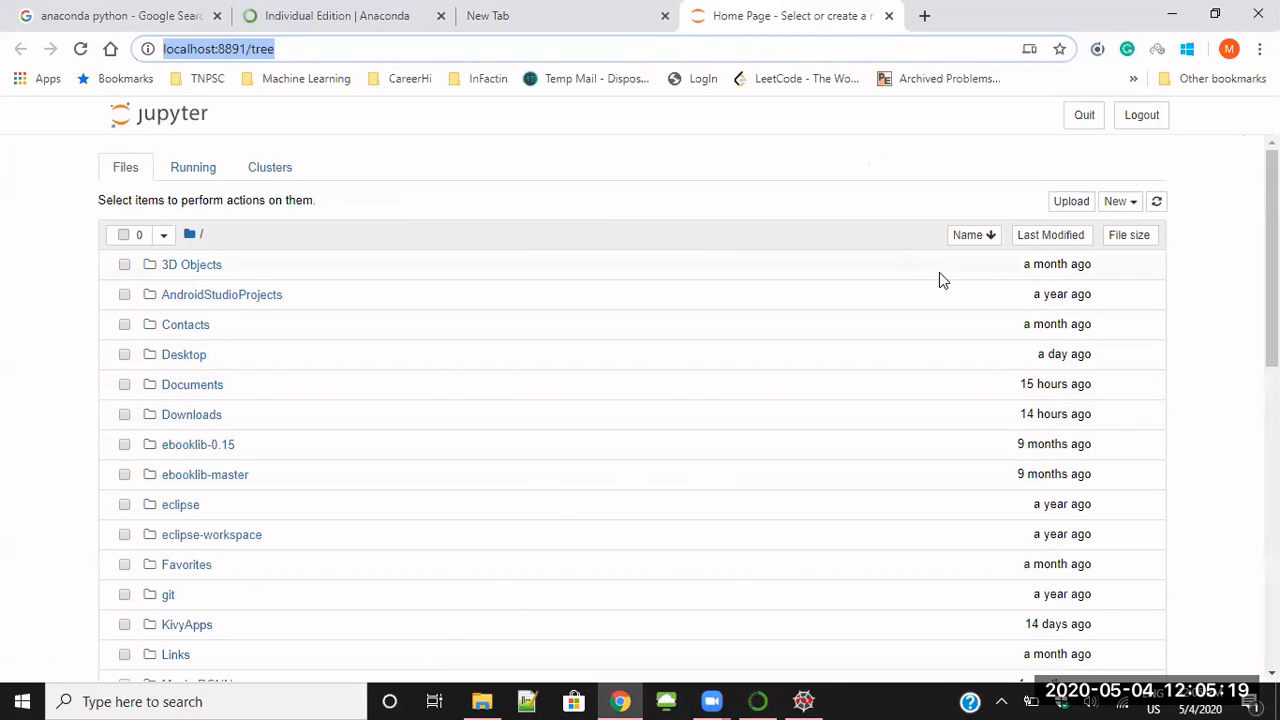
click(191, 364)
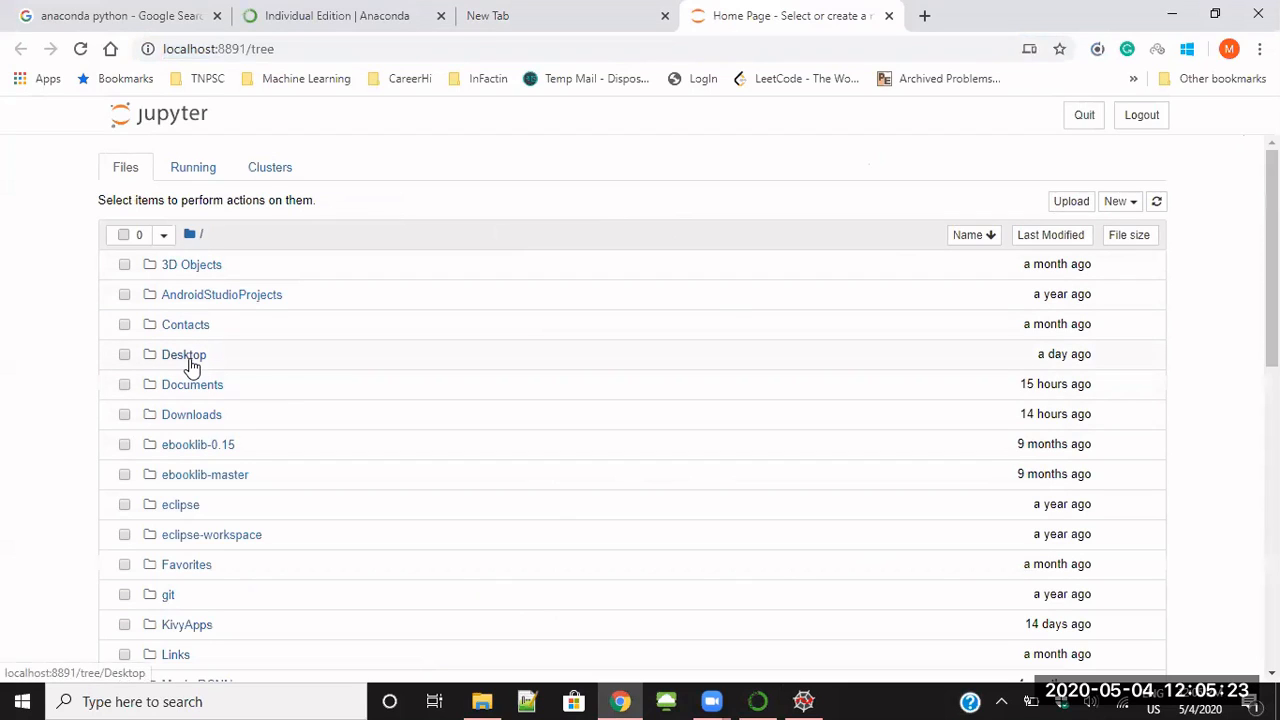
click(191, 364)
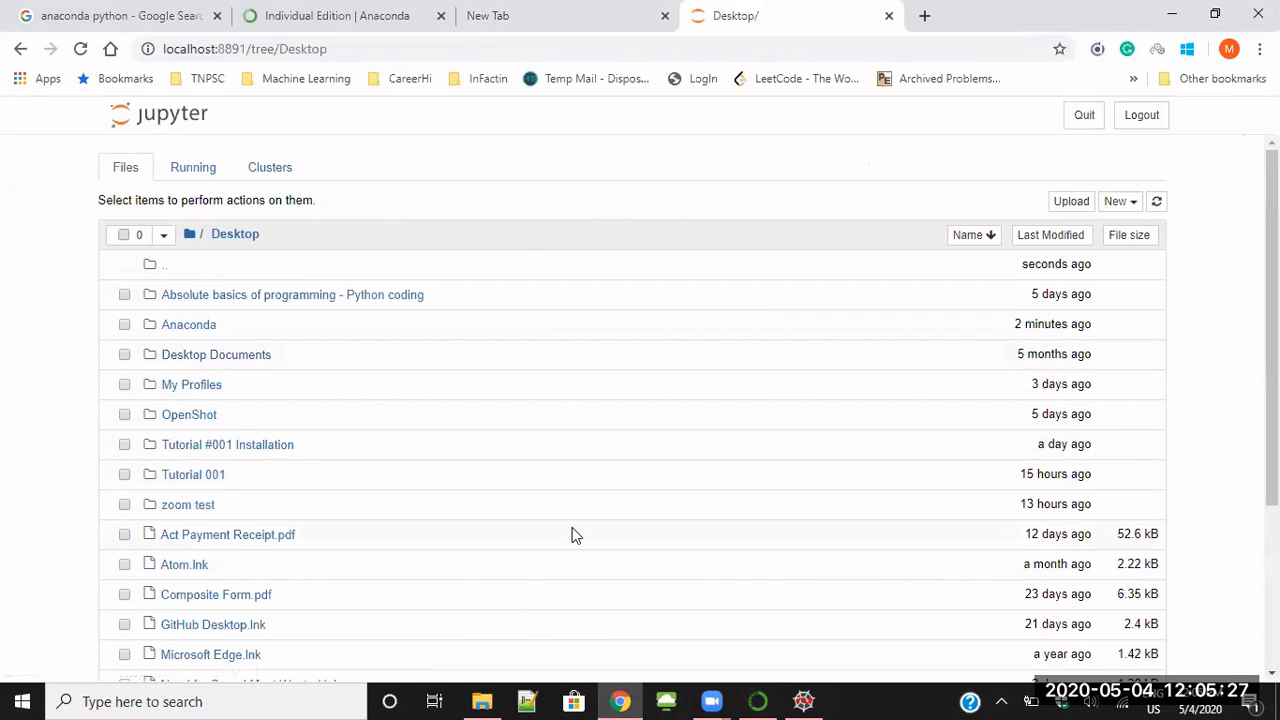
click(1123, 204)
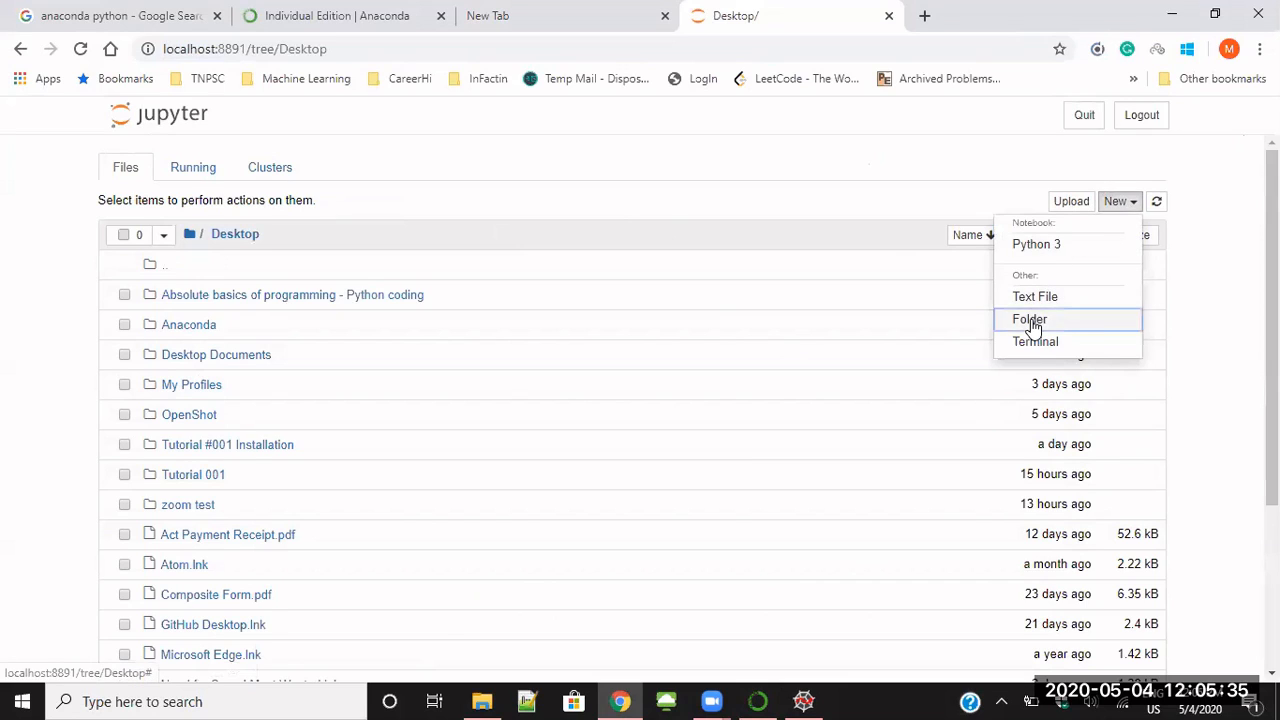
click(1031, 322)
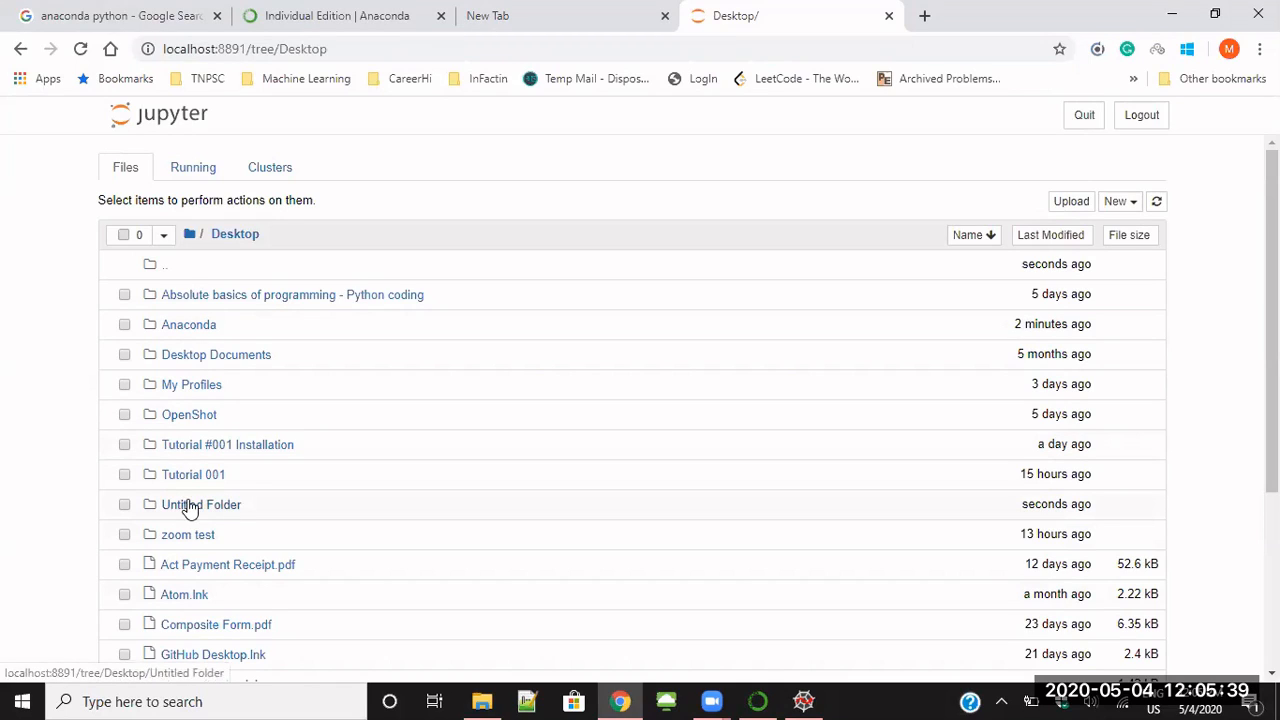
- Rename the new Untitled Folder in the Desktop directory to "Tutorial installation"
click(124, 505)
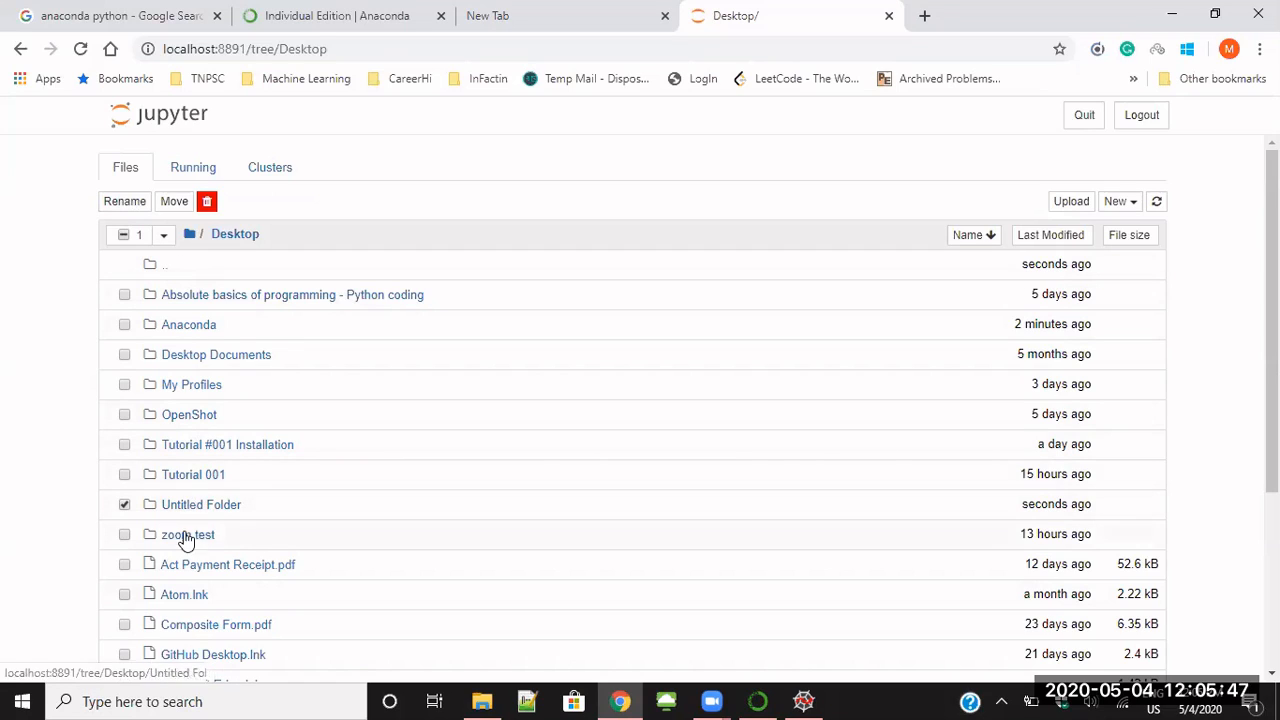
click(125, 203)
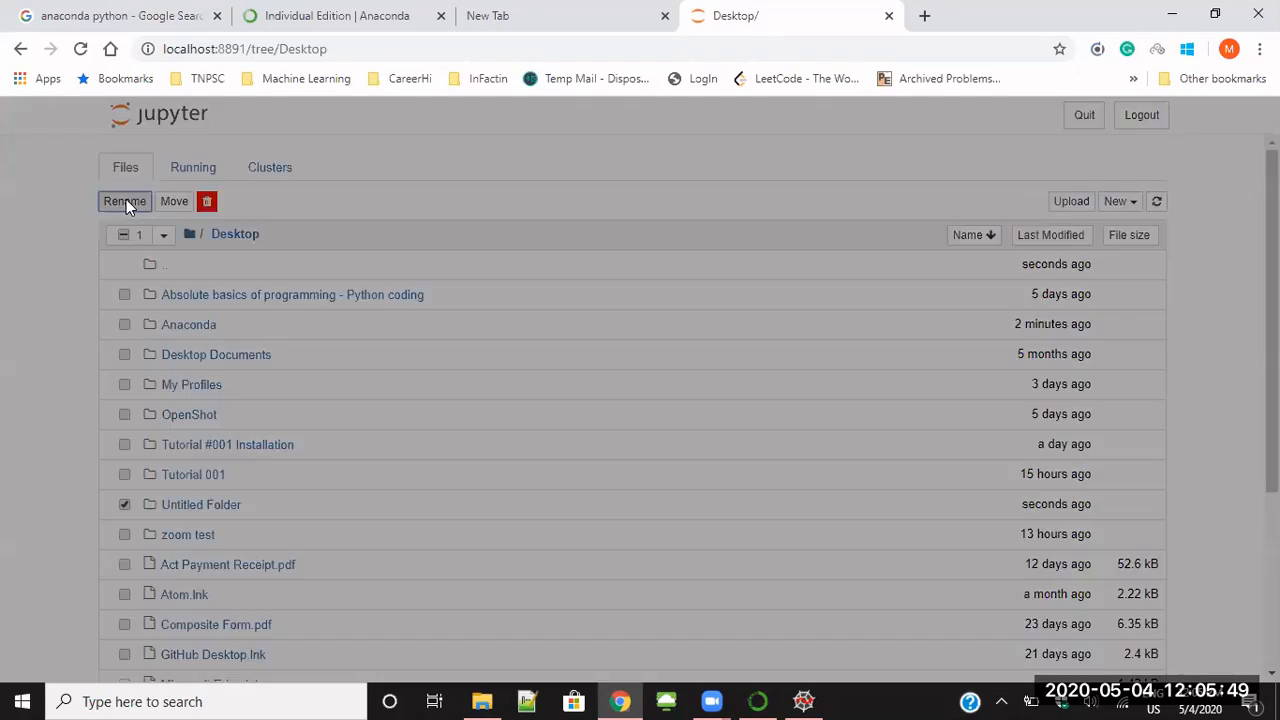
text(Tu)
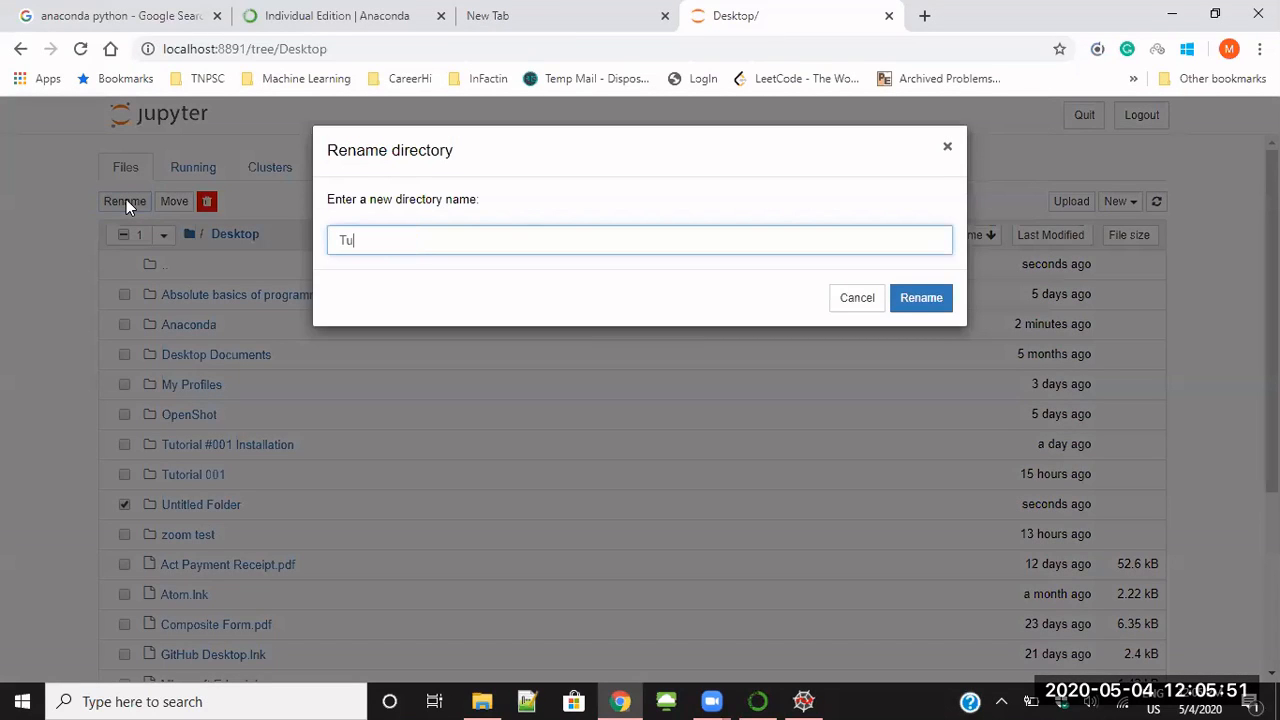
text(torial installation)
click(908, 297)
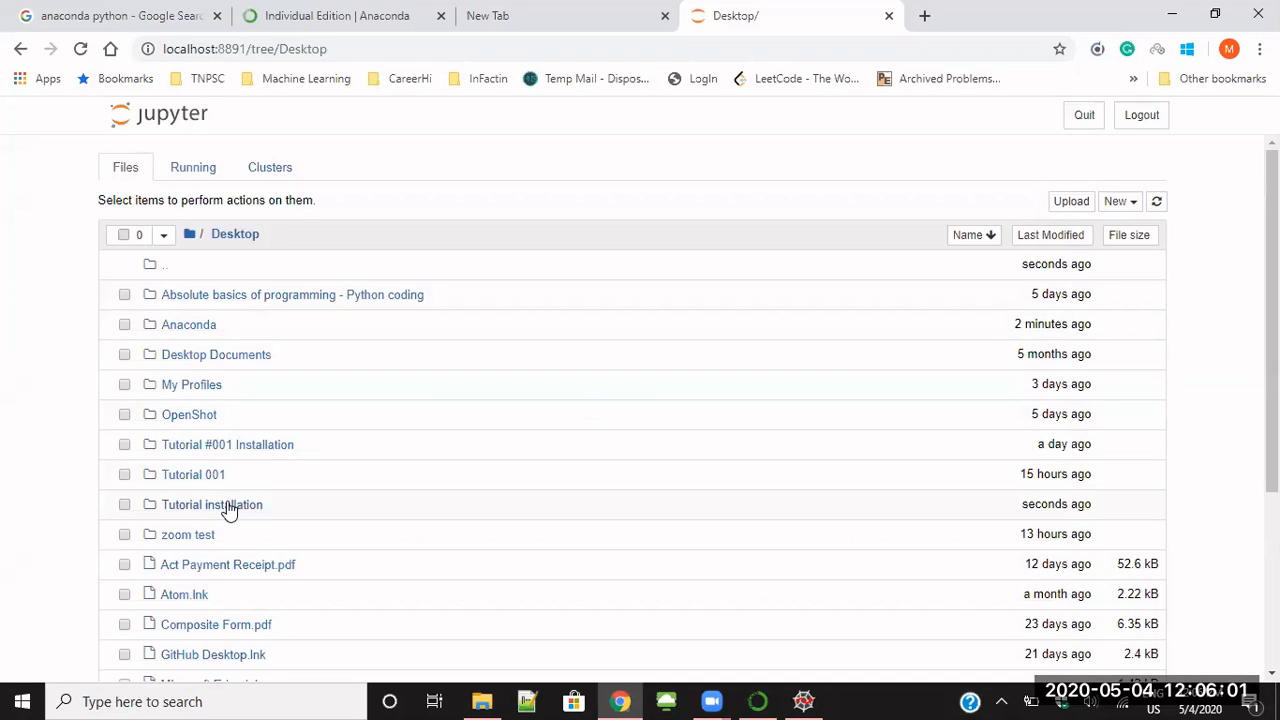
- Open the Tutorial installation folder and create a new Python 3 notebook in it
click(228, 505)
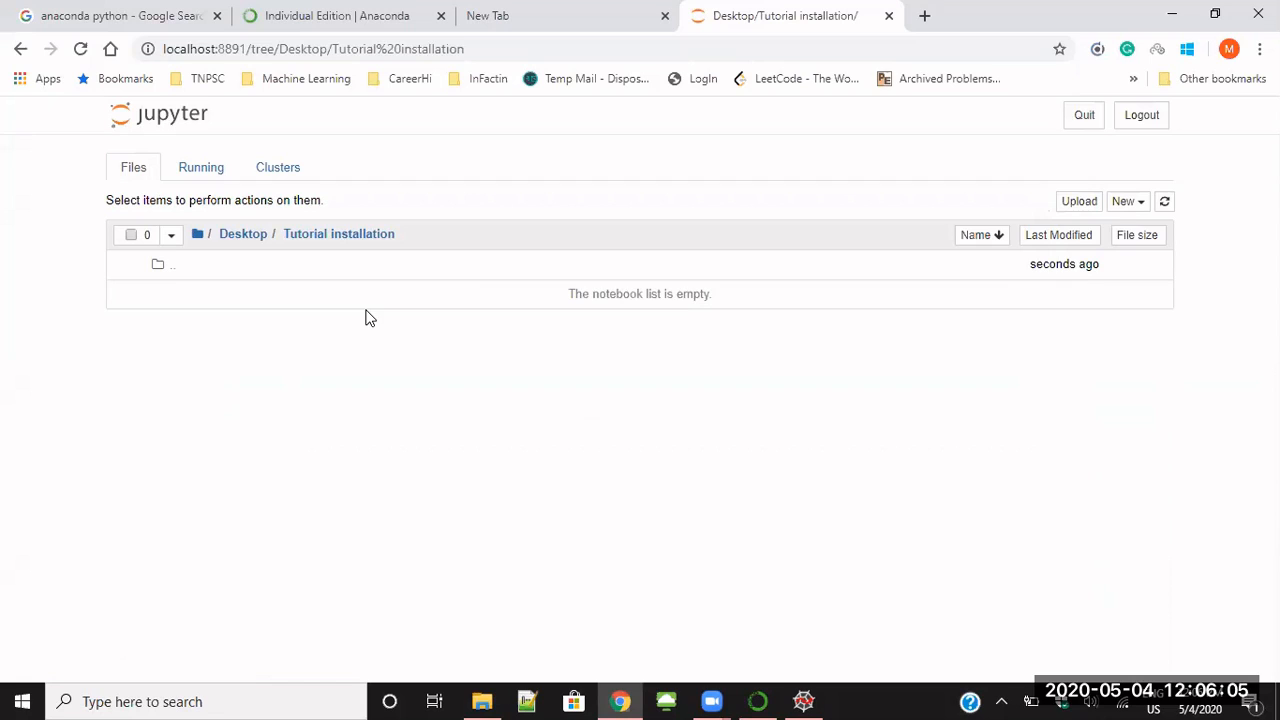
click(1123, 205)
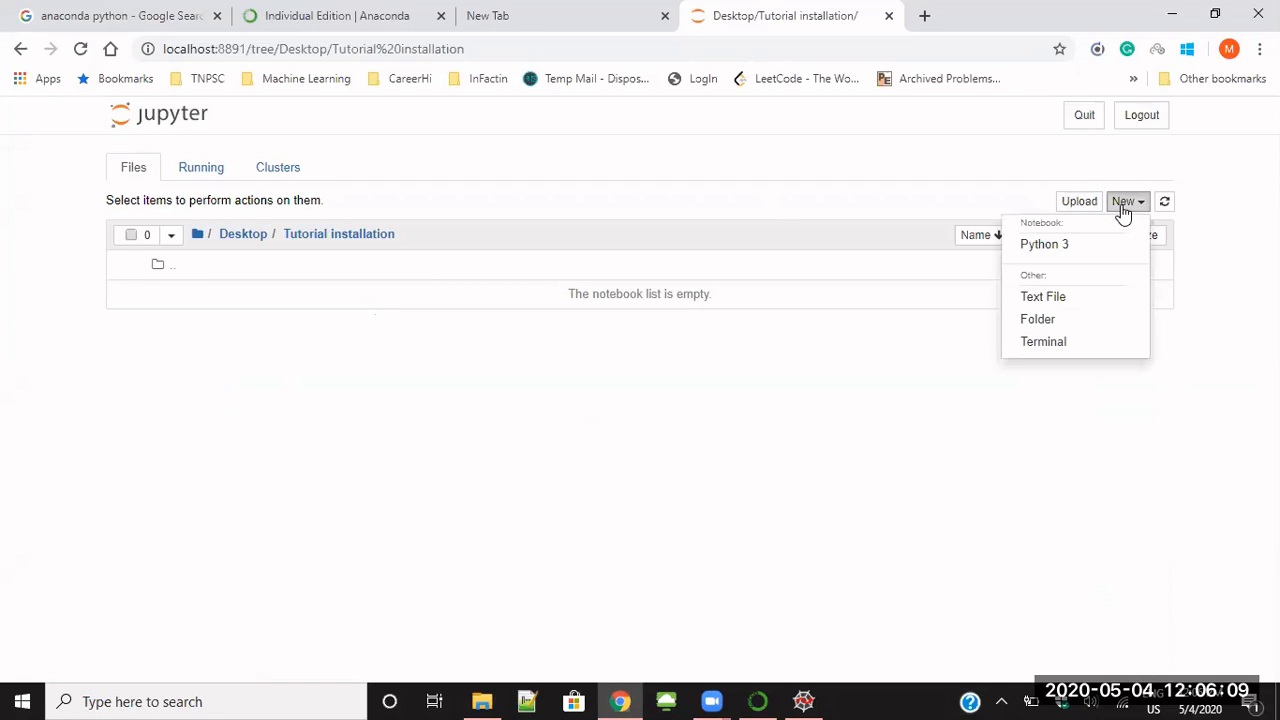
click(1059, 250)
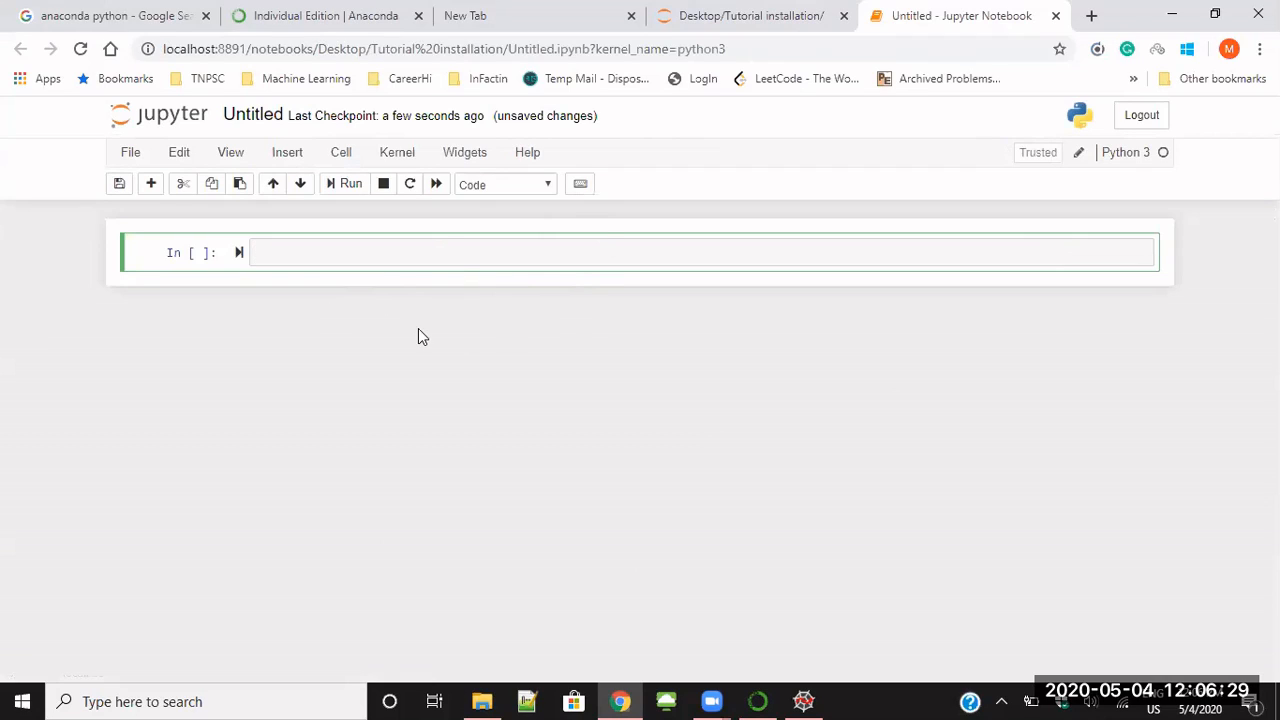
- Rename the untitled notebook to "hello world"
click(264, 116)
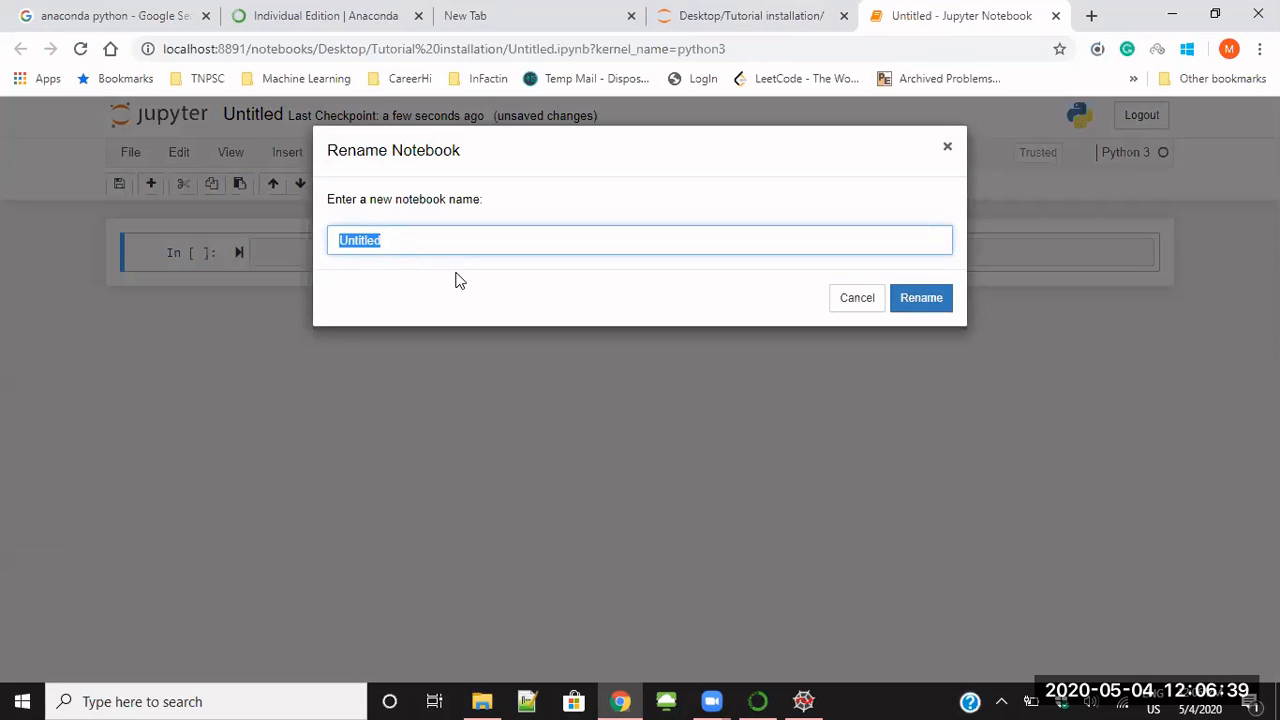
text(hello )
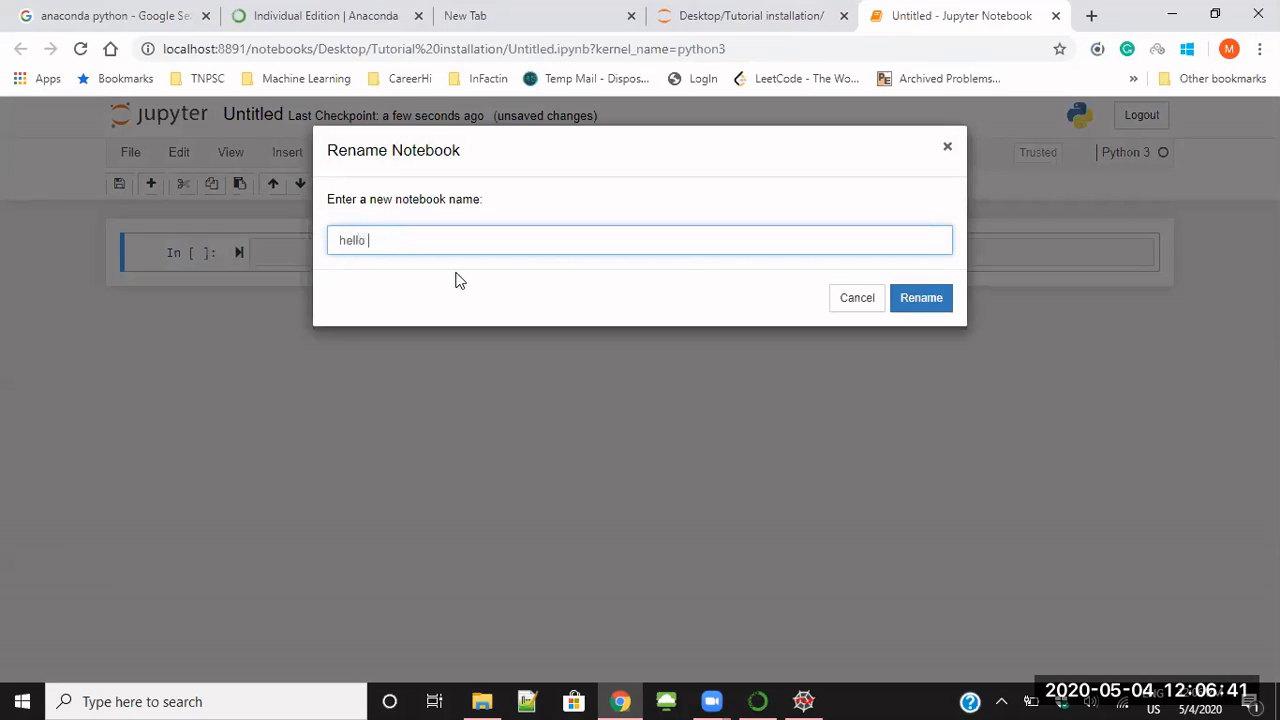
text(world)
click(930, 299)
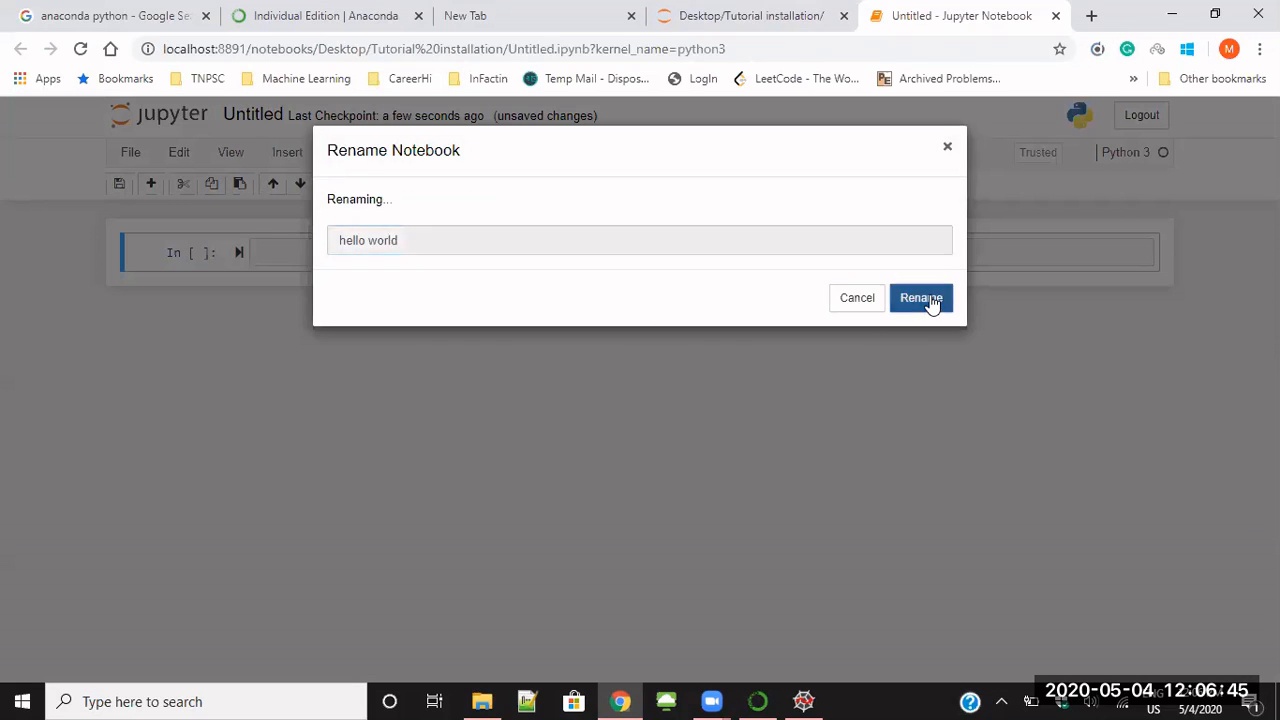